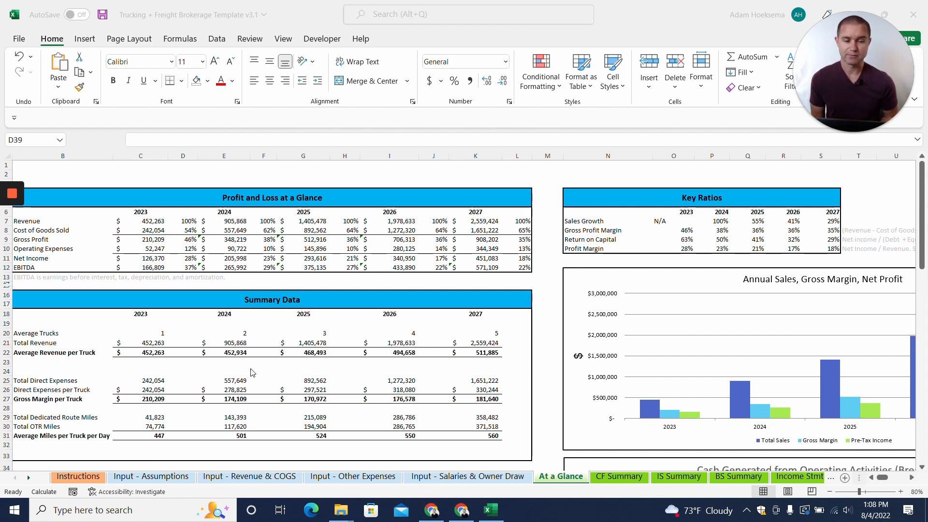
# Step: Review the profit and loss, summary data and key ratios on the At a Glance sheet
pyautogui.click(276, 241)
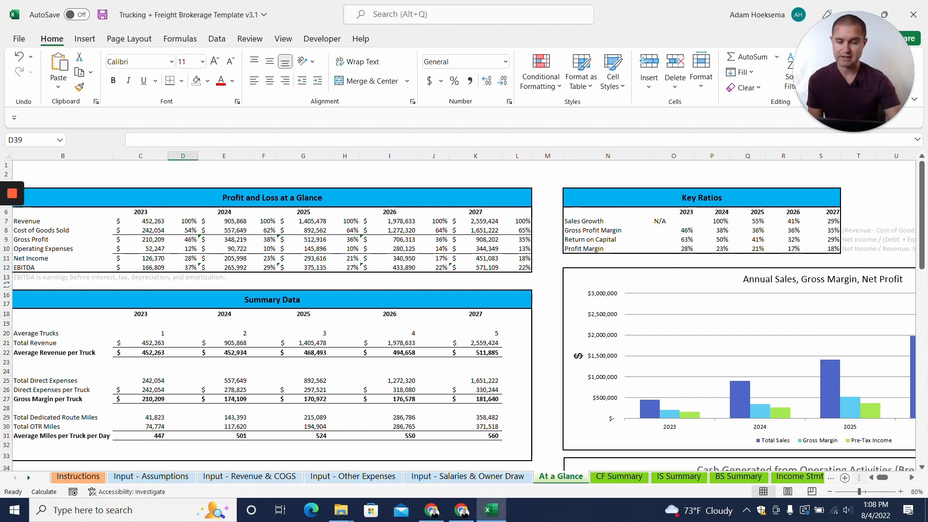
pyautogui.scroll(-5, 275, 242)
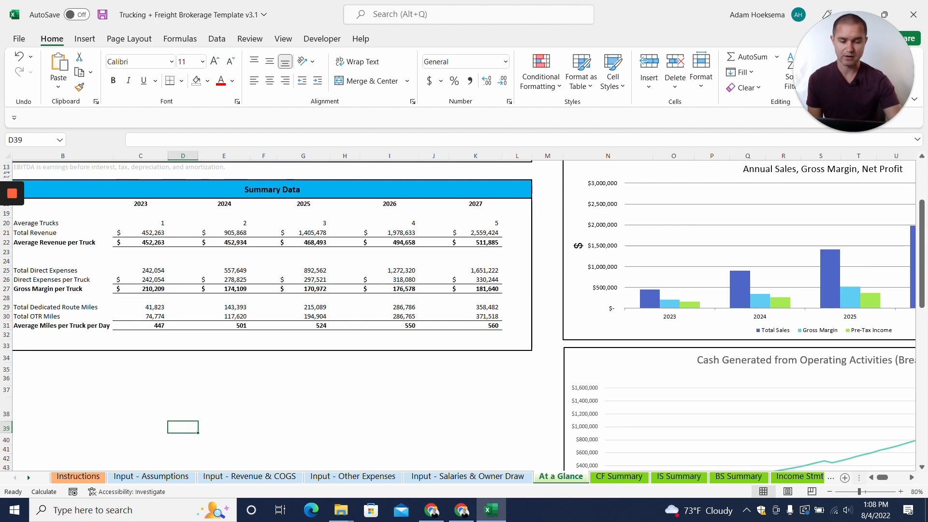
pyautogui.scroll(5, 275, 241)
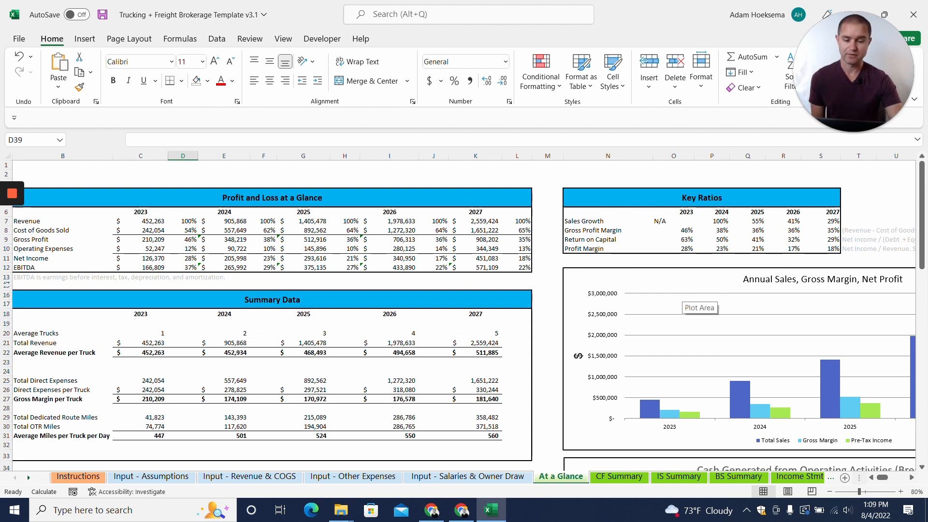
# Step: Review the annual statements on the CF Summary, IS Summary and BS Summary sheets
pyautogui.click(611, 477)
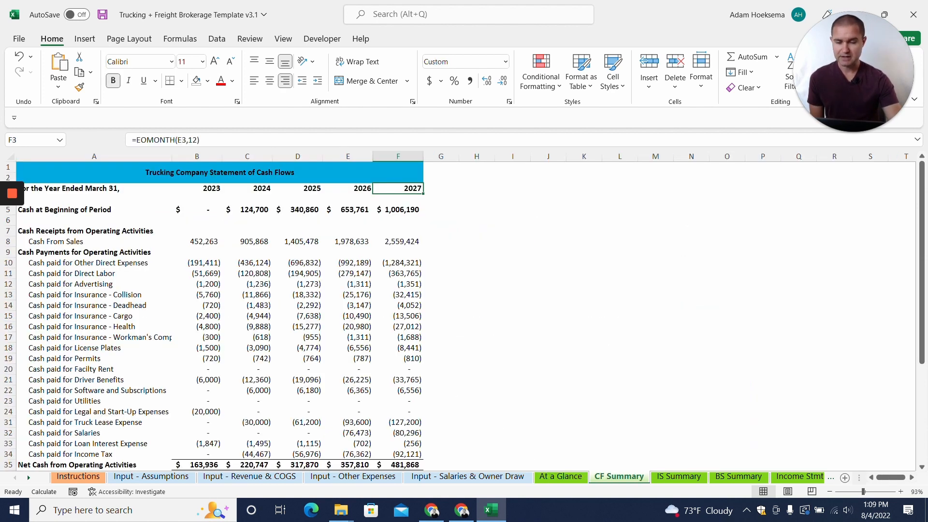
pyautogui.scroll(-6, 643, 478)
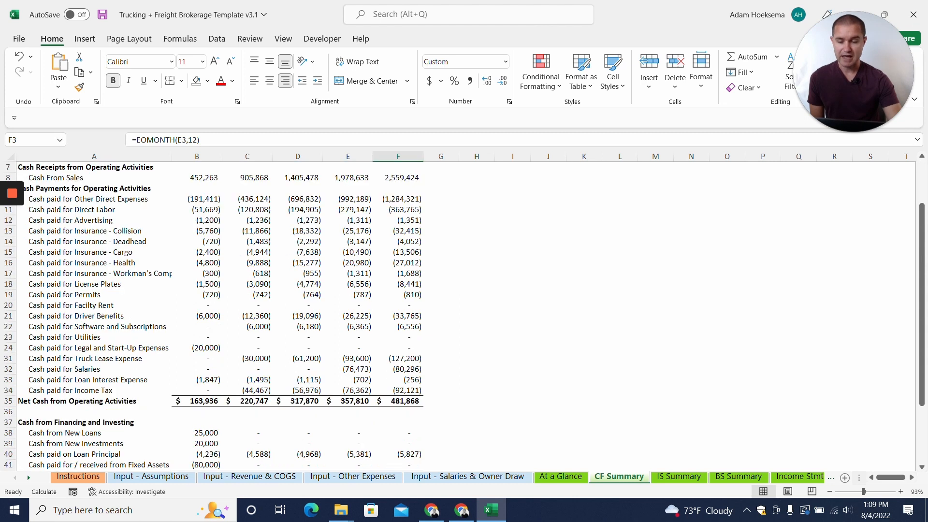
pyautogui.click(676, 477)
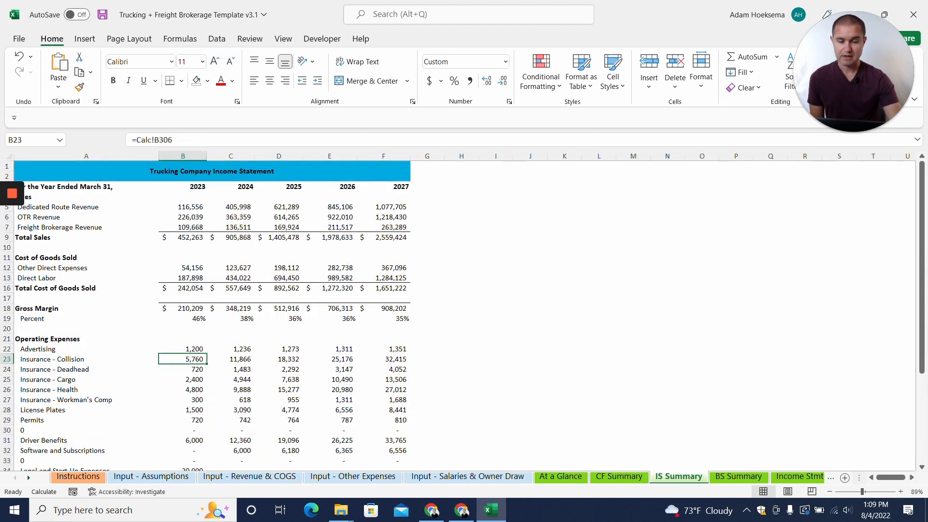
pyautogui.scroll(-7, 464, 310)
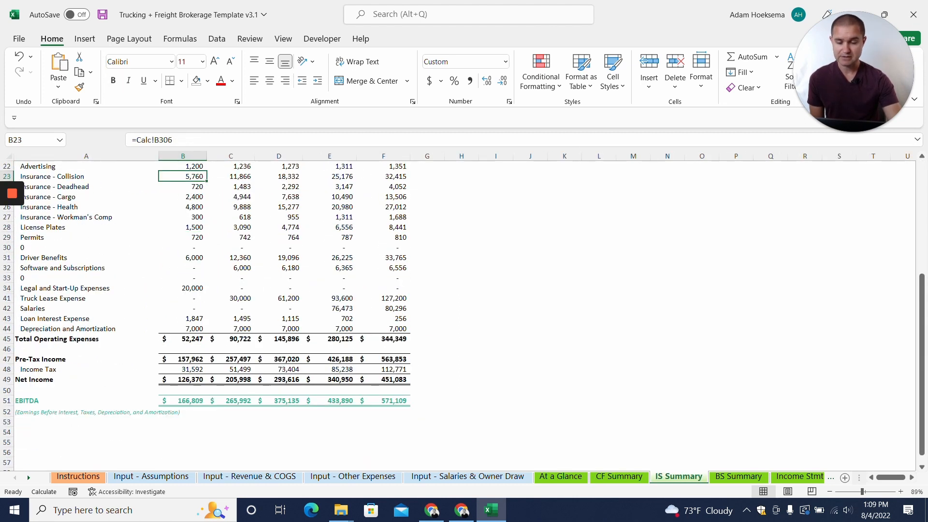
pyautogui.click(738, 477)
pyautogui.scroll(-5, 464, 309)
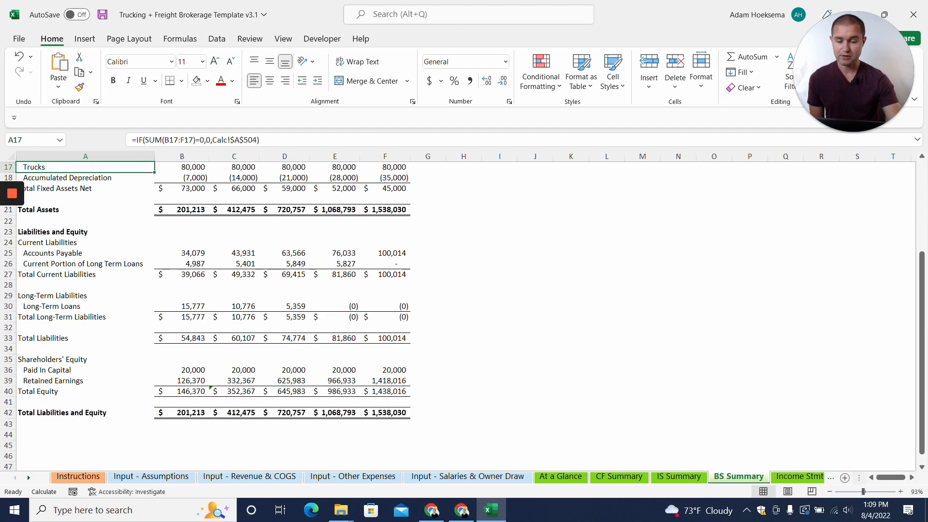
# Step: Look through the monthly pro forma income statements on the Income Stmt sheet, from Year 1 to Year 4
pyautogui.click(799, 477)
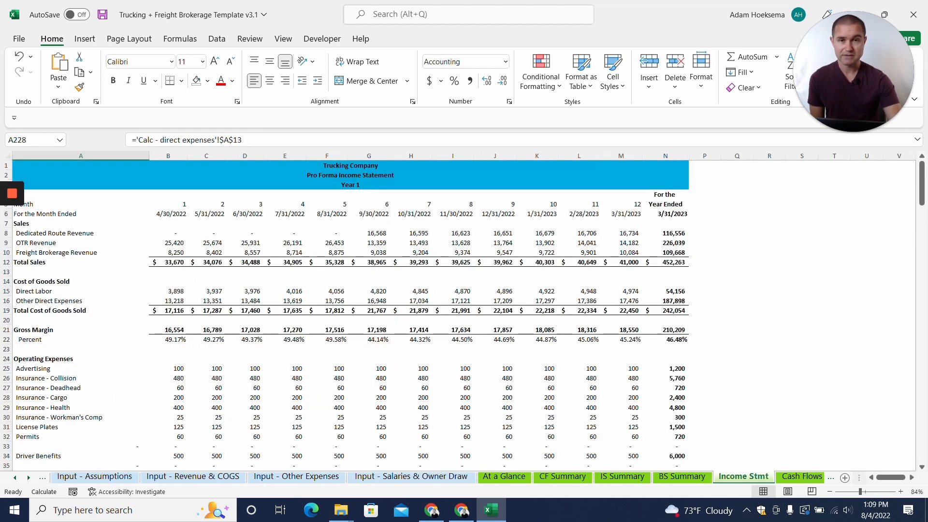
pyautogui.scroll(-20, 464, 309)
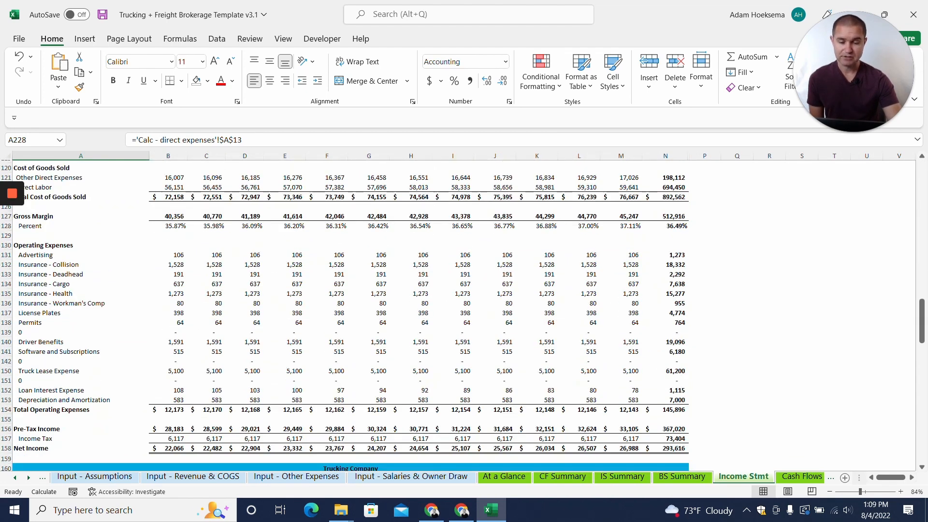
pyautogui.scroll(-7, 464, 309)
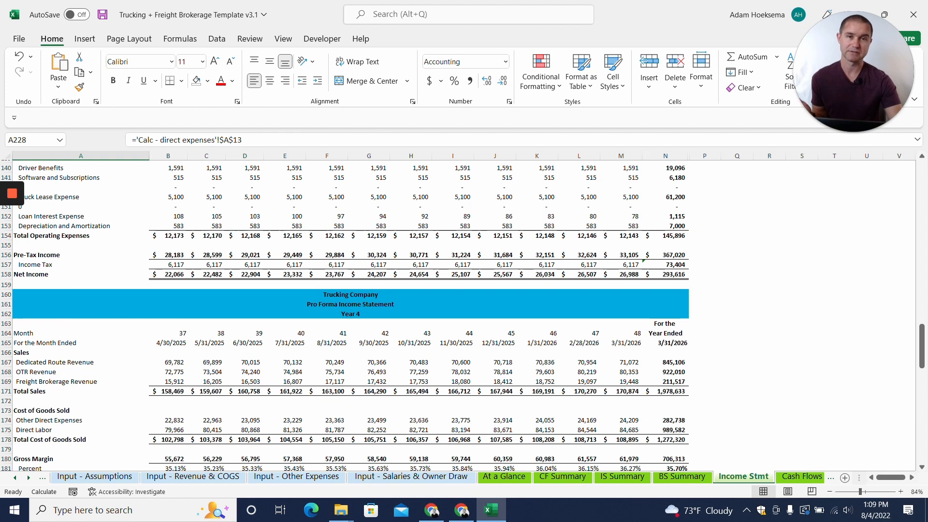
# Step: Open the Input - Assumptions sheet and enlarge its view to 100% with the General Assumptions and Investors blocks in sight
pyautogui.click(16, 478)
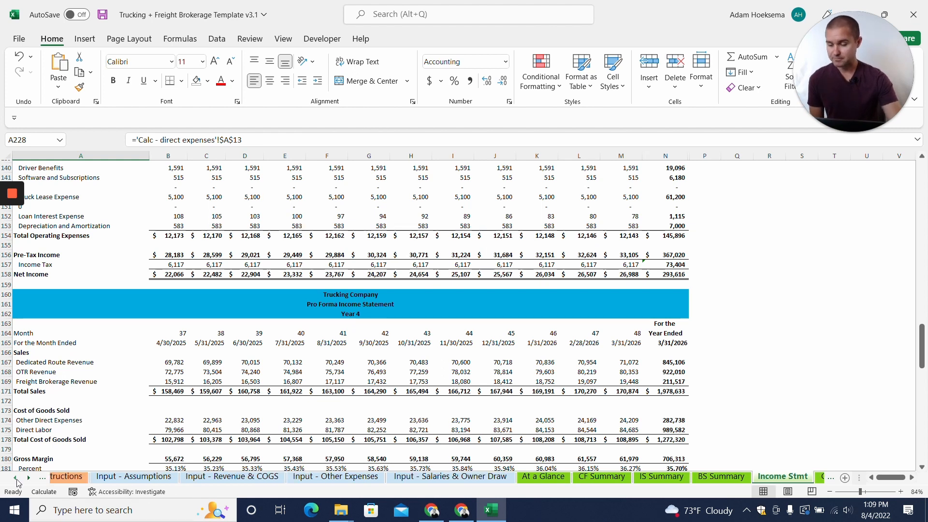
pyautogui.click(164, 477)
pyautogui.scroll(2, 473, 314)
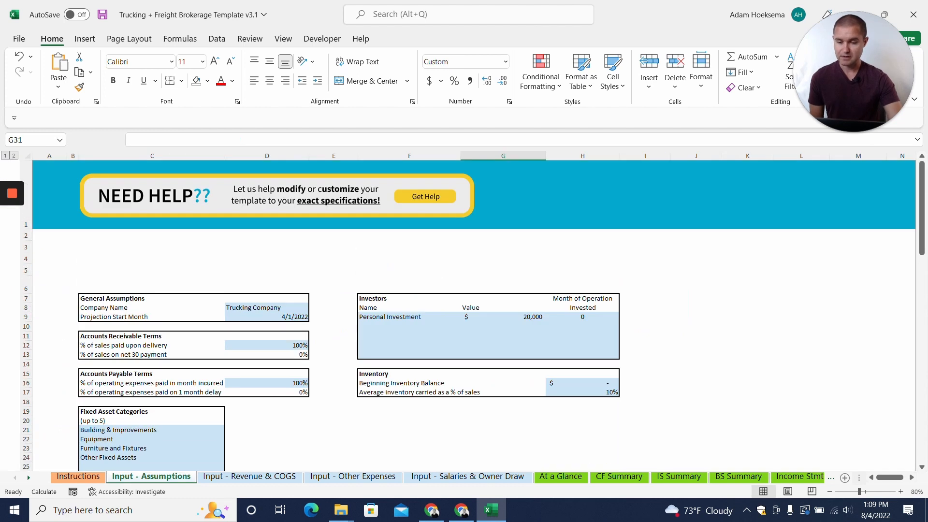
pyautogui.scroll(-2, 473, 314)
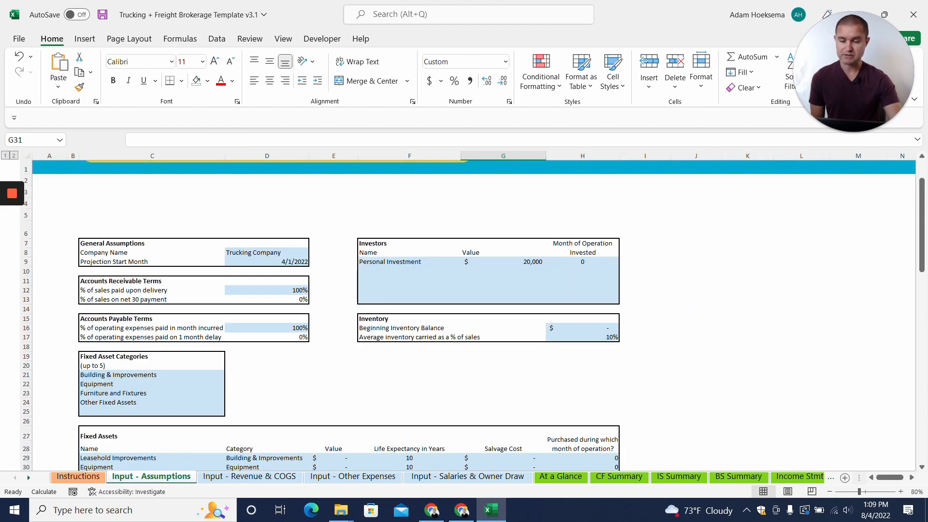
pyautogui.click(900, 491)
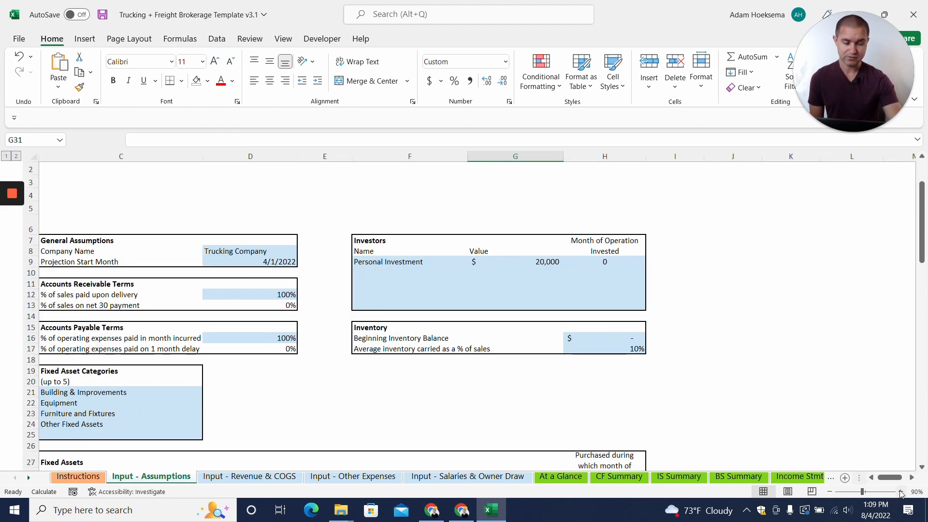
pyautogui.click(900, 491)
pyautogui.moveTo(892, 477); pyautogui.dragTo(879, 477)
pyautogui.scroll(2, 473, 314)
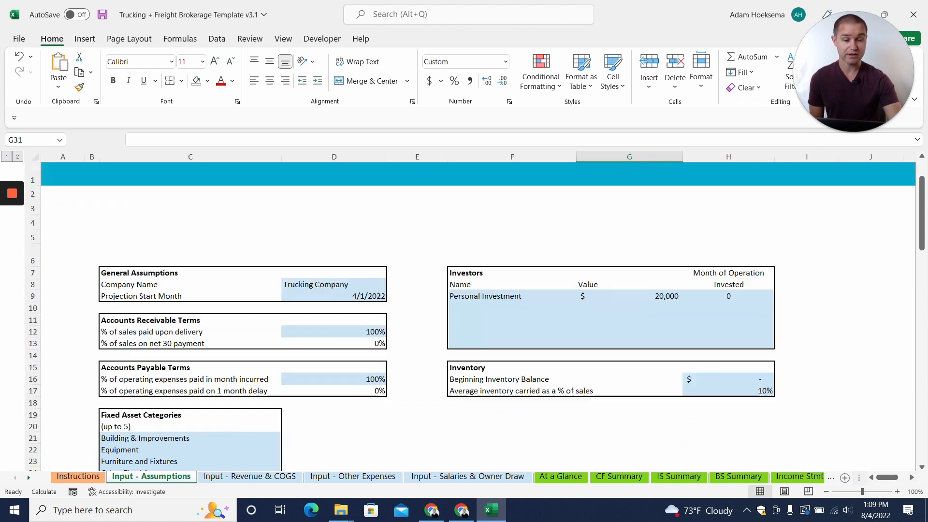
# Step: Examine the projection start month, payment terms, fixed asset categories and fixed assets table on the assumptions sheet
pyautogui.scroll(-2, 474, 314)
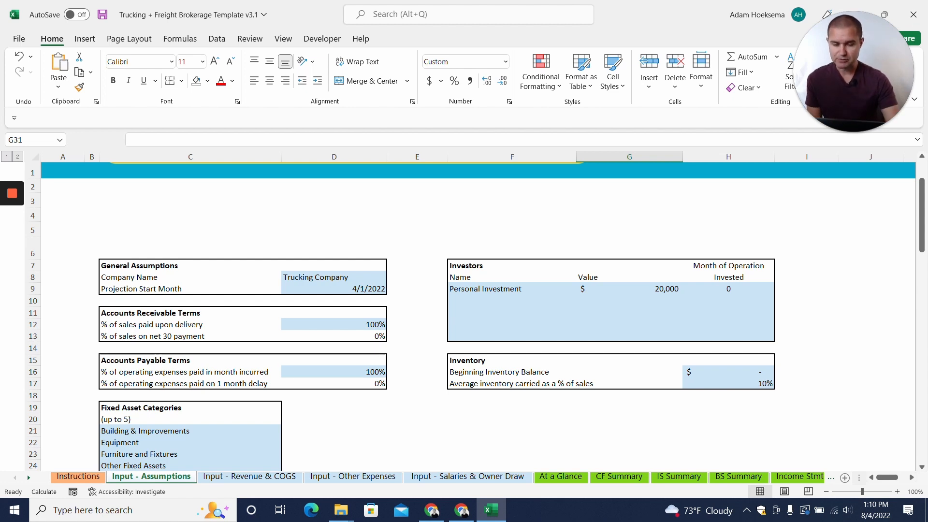
pyautogui.scroll(-1, 464, 314)
pyautogui.scroll(-2, 464, 314)
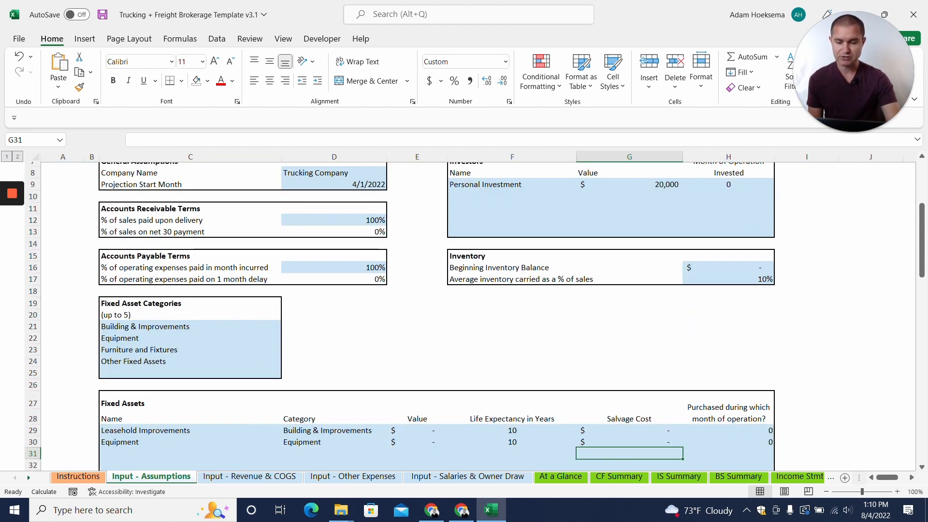
pyautogui.click(334, 184)
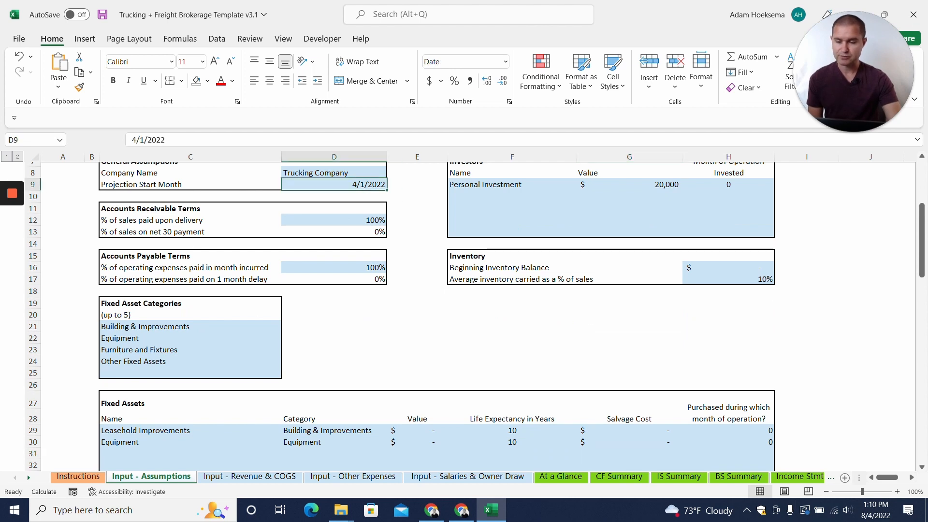
pyautogui.scroll(-4, 464, 314)
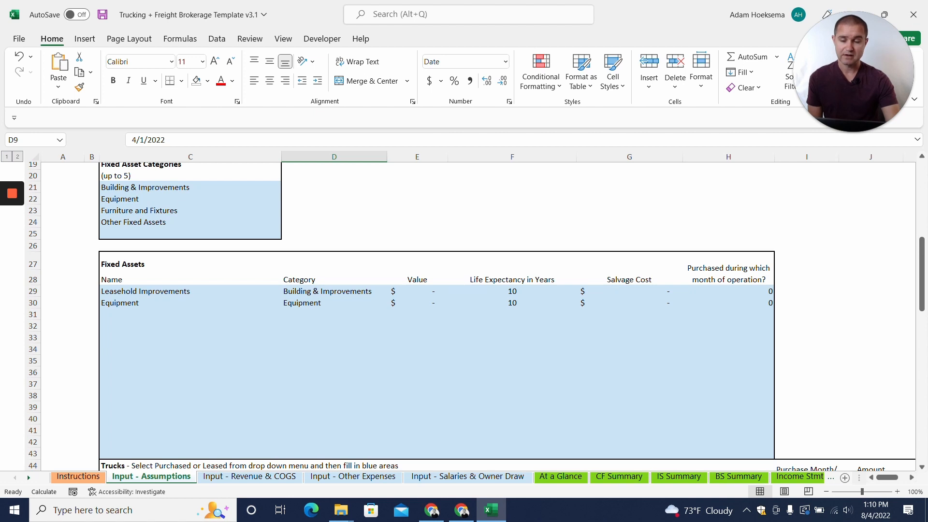
pyautogui.scroll(-1, 463, 314)
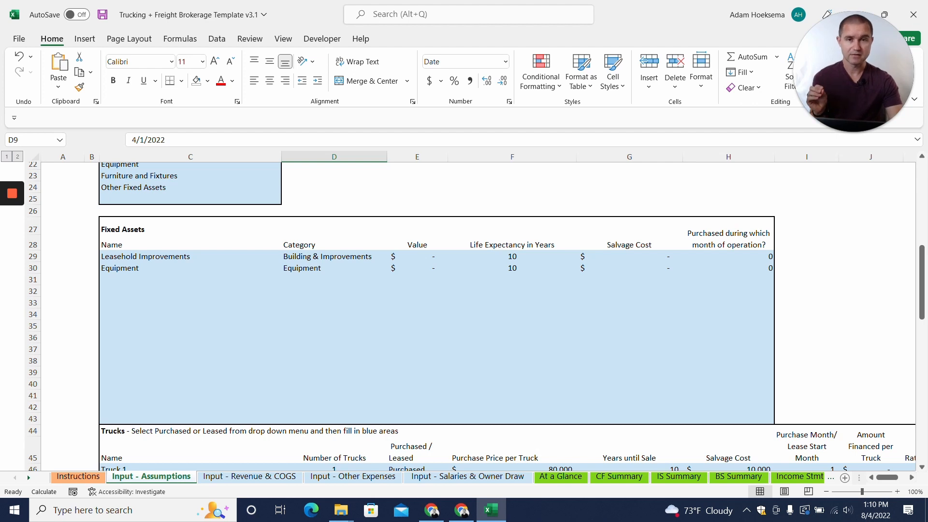
pyautogui.scroll(-5, 464, 314)
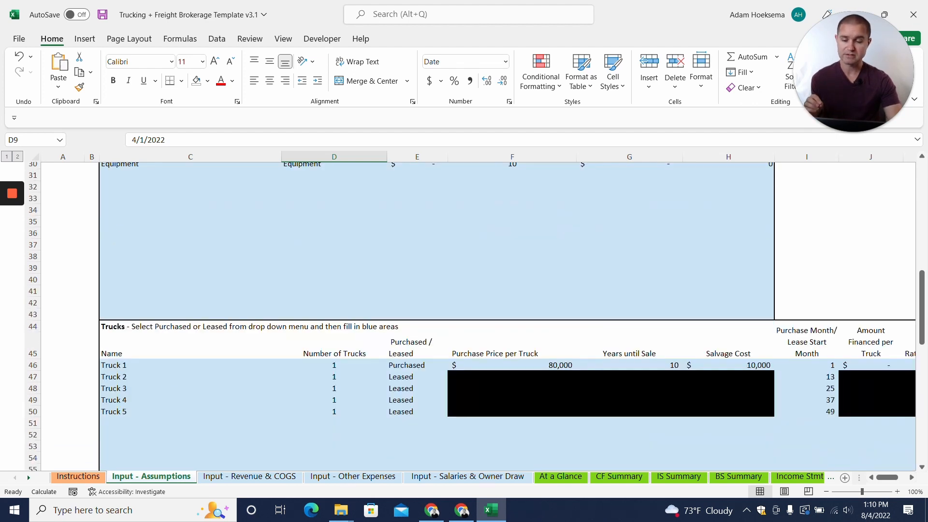
# Step: Inspect the Purchased / Leased choices for Truck 1 and Truck 2 and their purchase price cells in the Trucks table
pyautogui.click(190, 295)
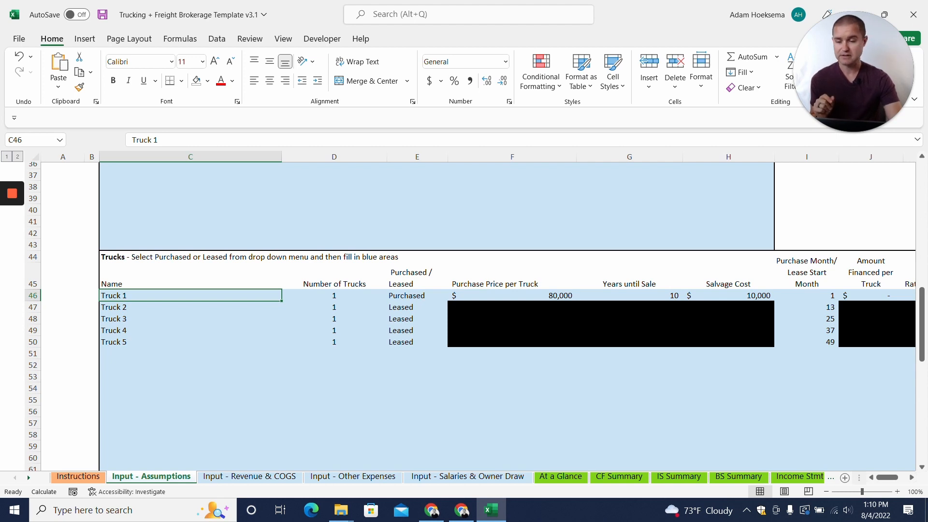
pyautogui.click(411, 295)
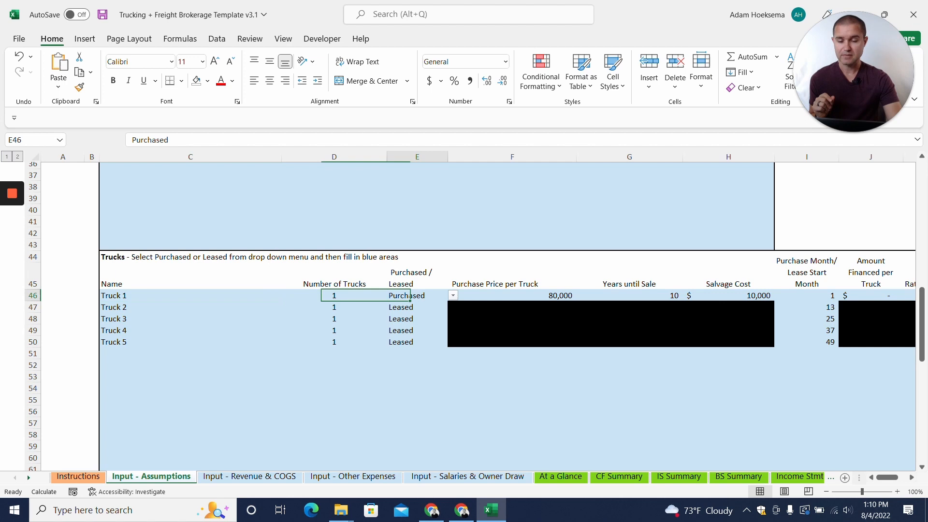
pyautogui.click(453, 296)
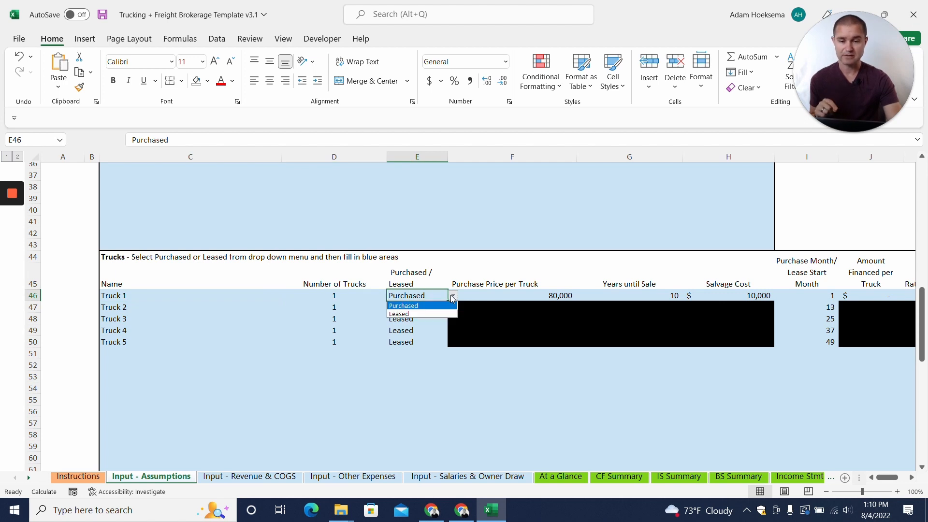
pyautogui.click(451, 295)
pyautogui.press('Down')
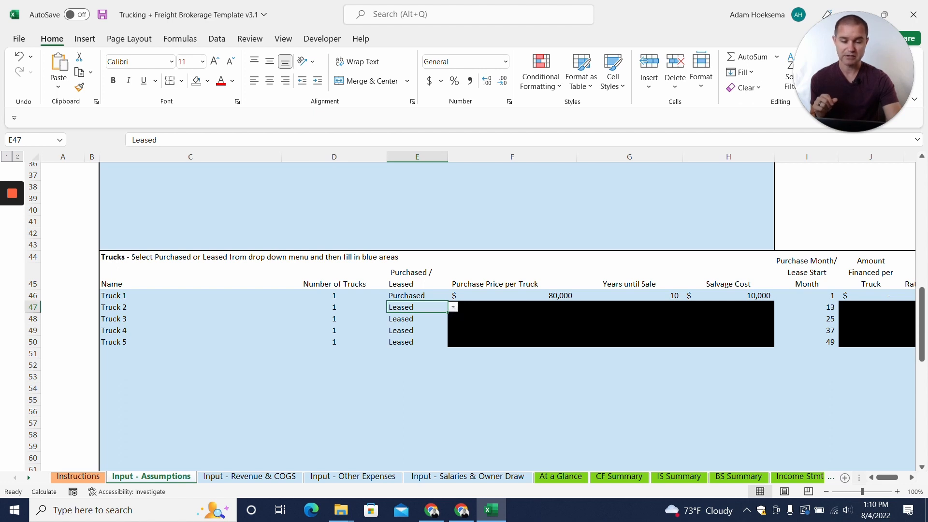
pyautogui.press('Right')
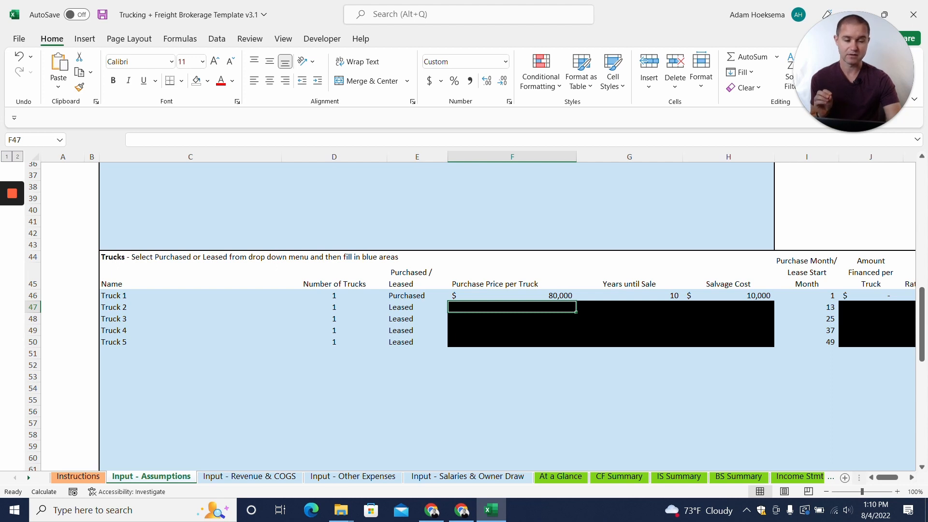
pyautogui.press('Up')
pyautogui.press('Left')
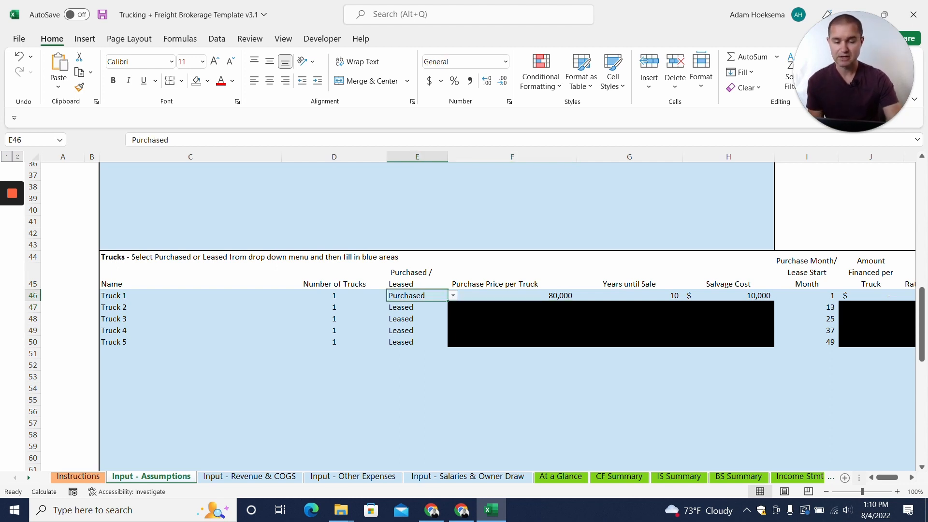
pyautogui.press('Right')
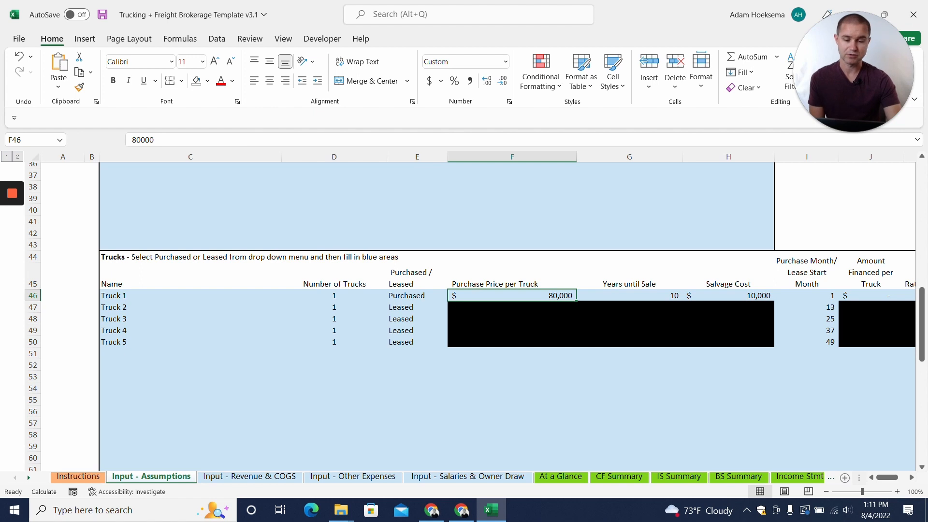
pyautogui.click(417, 307)
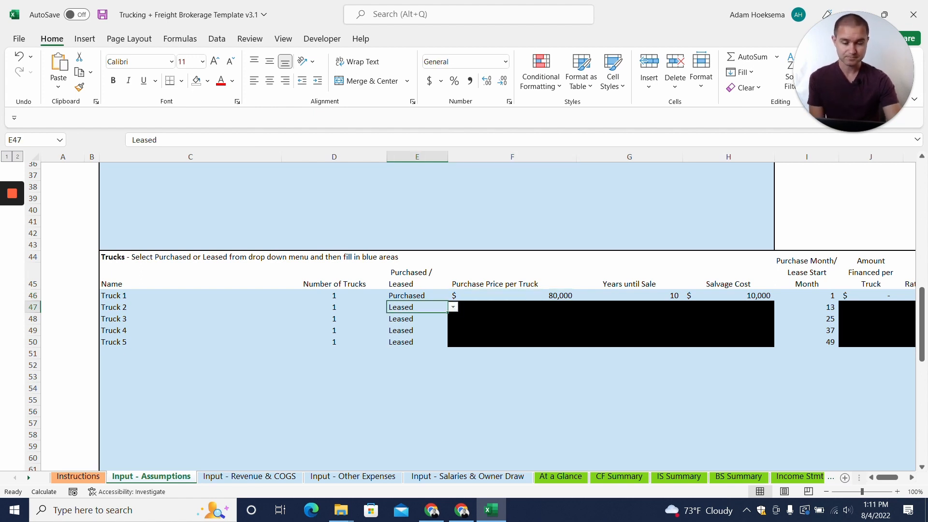
# Step: Examine Truck 1's purchase month, financing, rate and monthly payment columns in the Trucks table
pyautogui.click(807, 295)
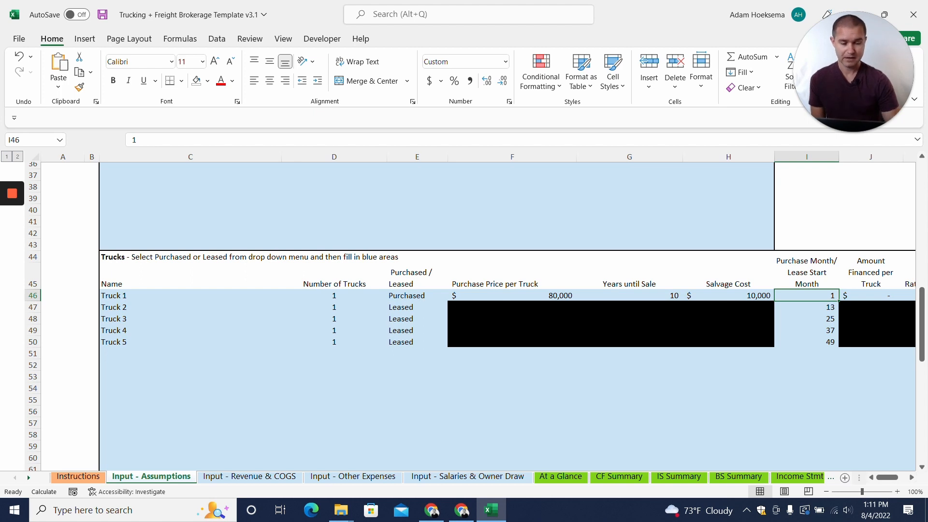
pyautogui.press('Right')
pyautogui.press('Right')
pyautogui.press('Right')
pyautogui.press('Right')
pyautogui.press('Right')
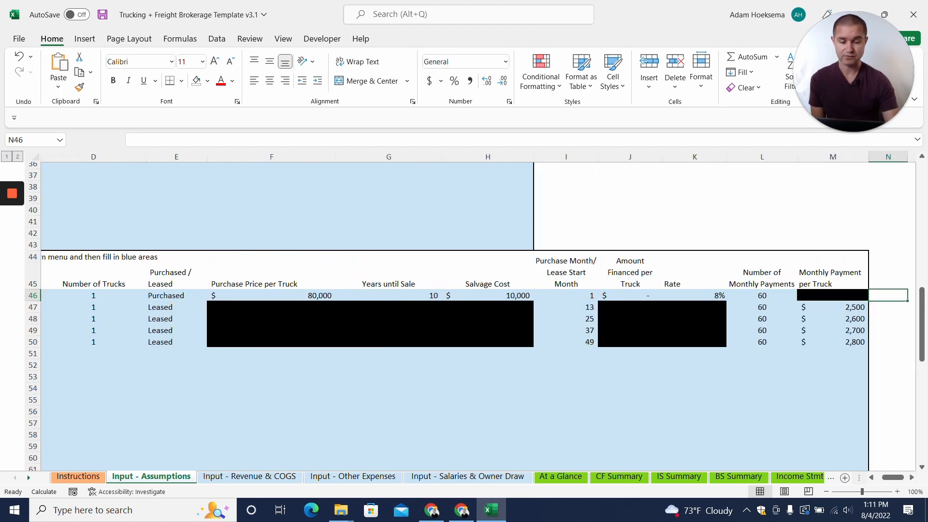
# Step: Set Truck 1's amount financed per truck to 50,000
pyautogui.click(630, 295)
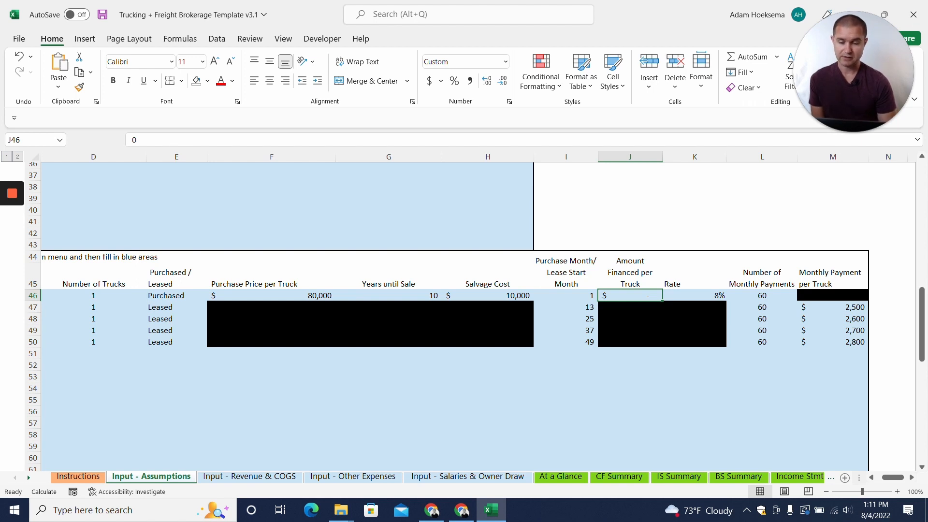
pyautogui.write('50000')
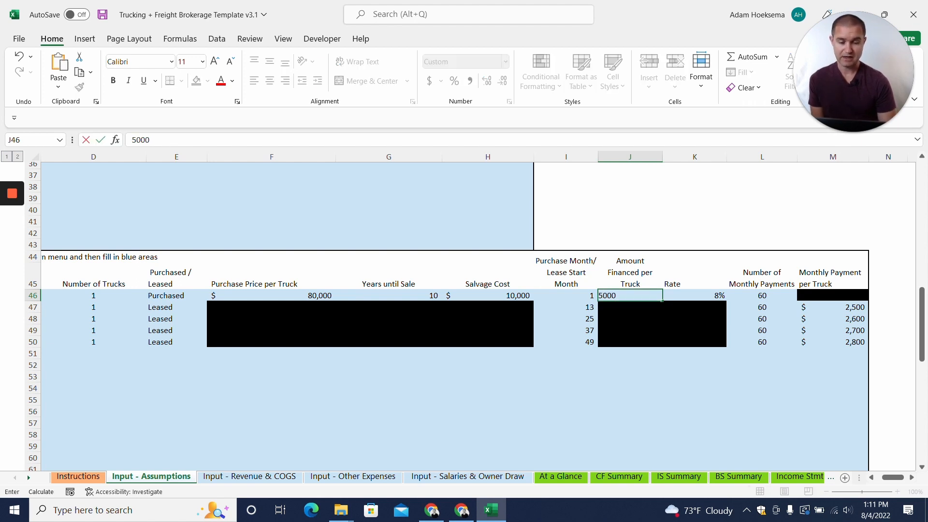
pyautogui.press('Return')
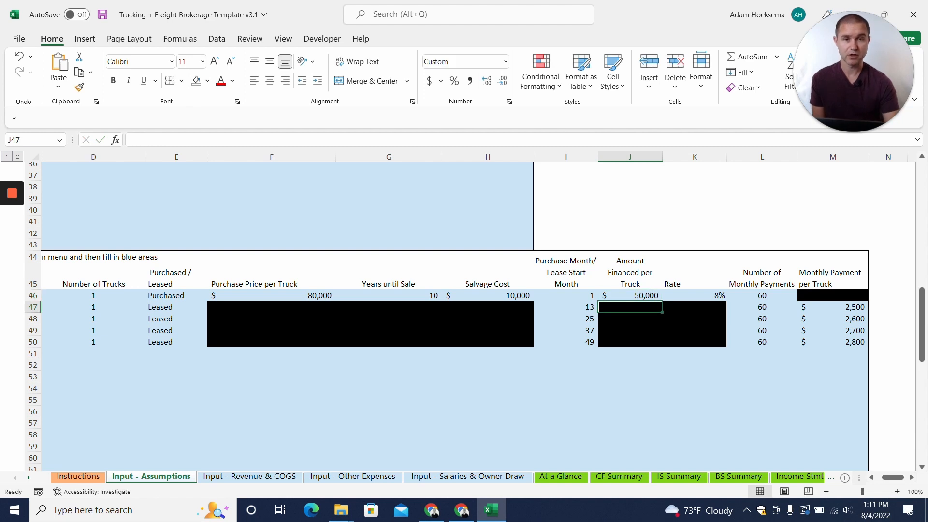
# Step: Examine Truck 1's rate and number of monthly payments, plus the leased trucks' monthly payment per truck in the Trucks table
pyautogui.press('Up')
pyautogui.press('Right')
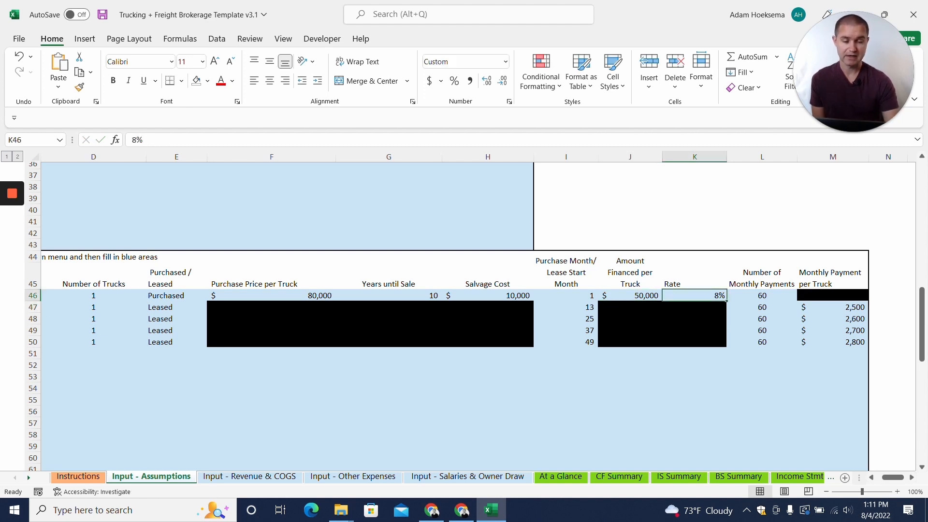
pyautogui.press('Right')
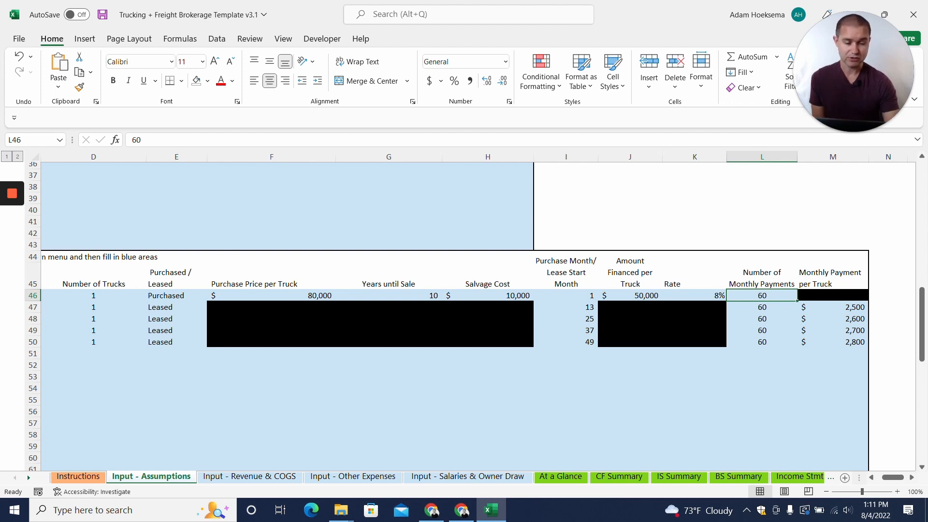
pyautogui.press('Right')
pyautogui.press('Down')
pyautogui.press('Down')
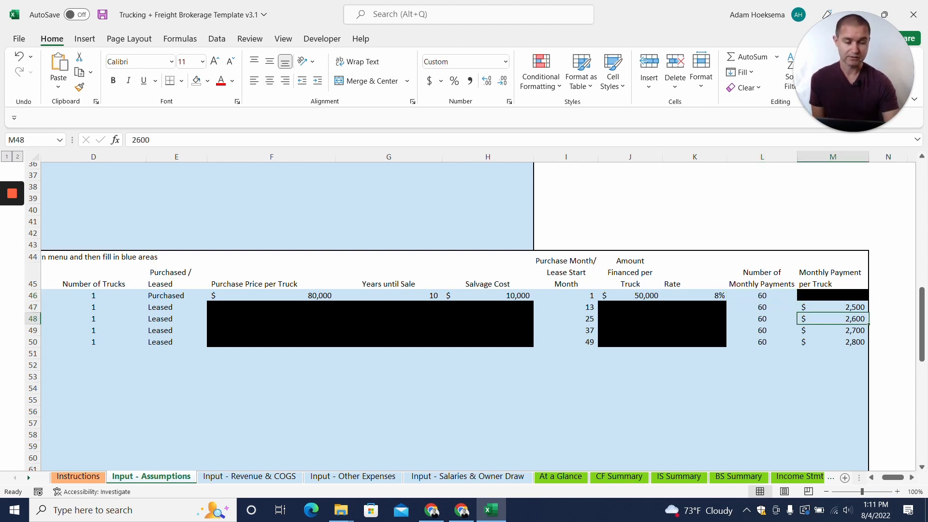
pyautogui.press('Down')
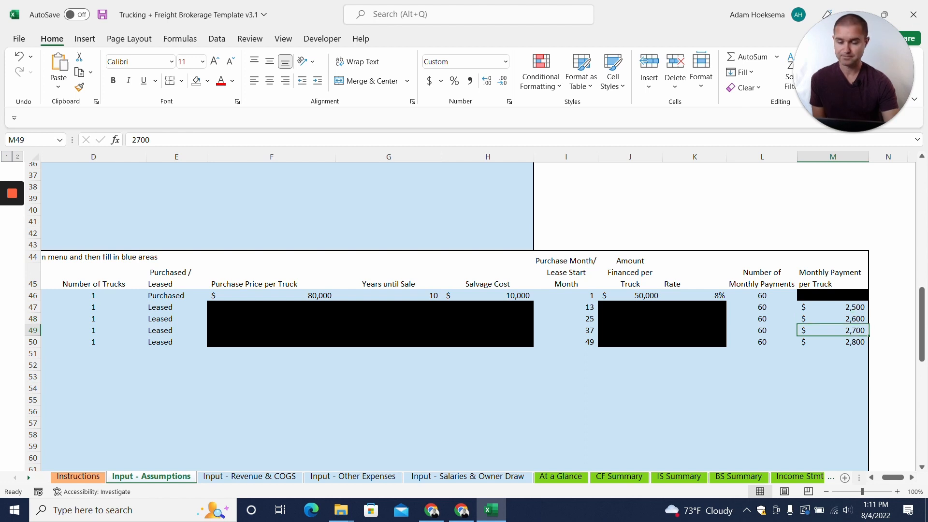
# Step: Examine the SBA Loan entry and its columns in the Other Loans table below the Trucks table
pyautogui.scroll(-1, 463, 319)
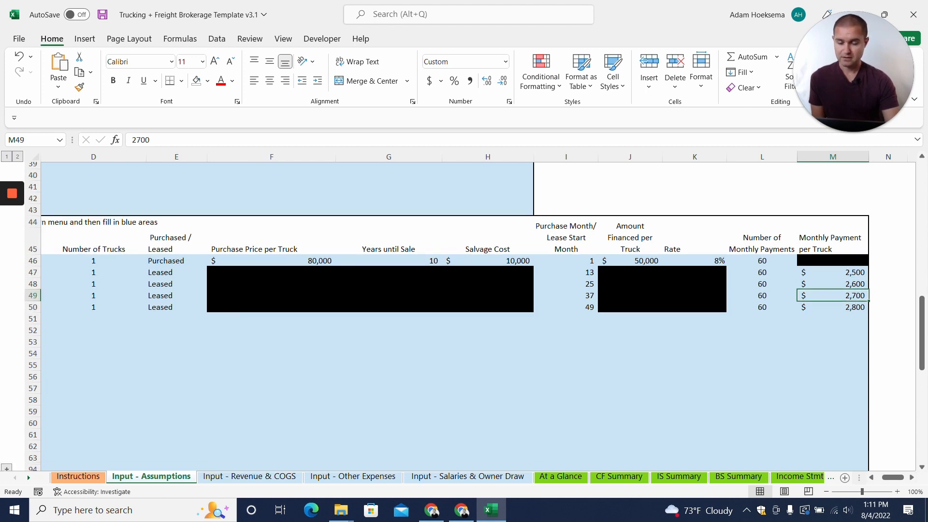
pyautogui.scroll(-3, 464, 319)
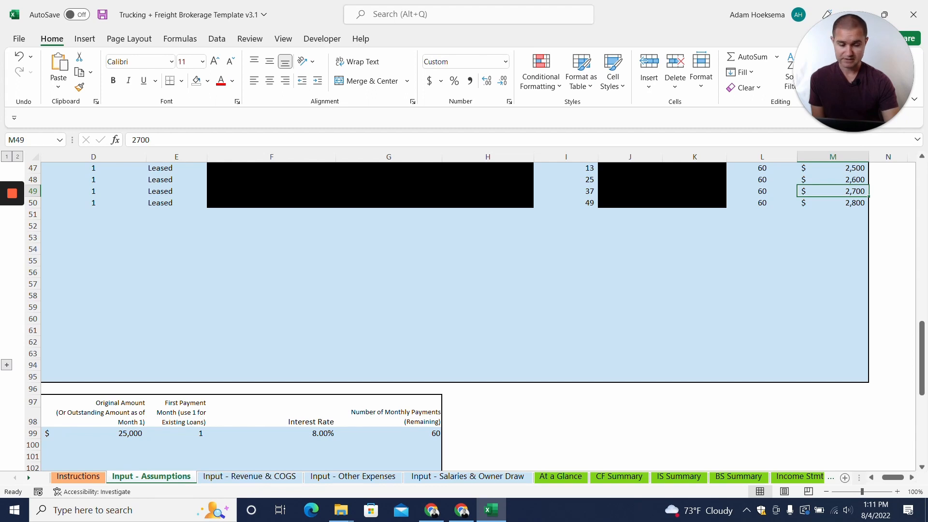
pyautogui.moveTo(890, 478); pyautogui.dragTo(825, 479)
pyautogui.scroll(-1, 463, 319)
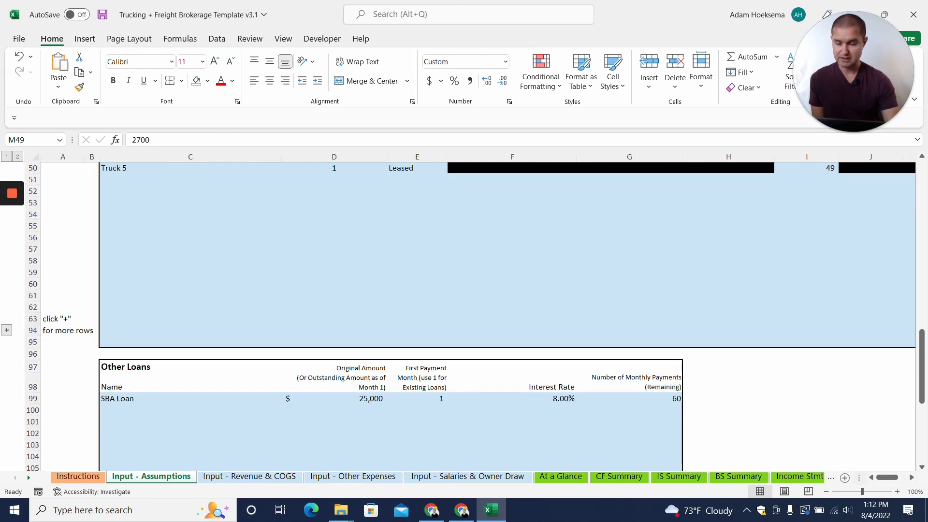
pyautogui.scroll(-1, 464, 319)
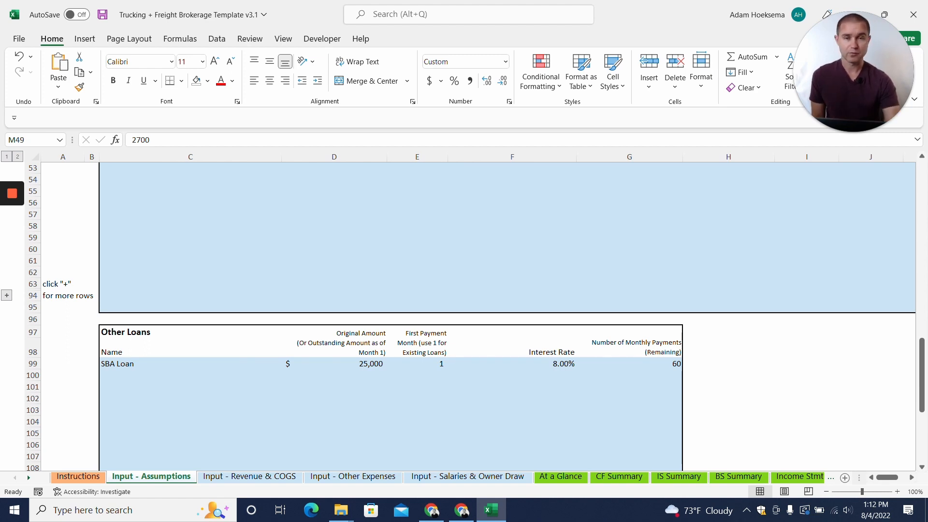
pyautogui.click(190, 364)
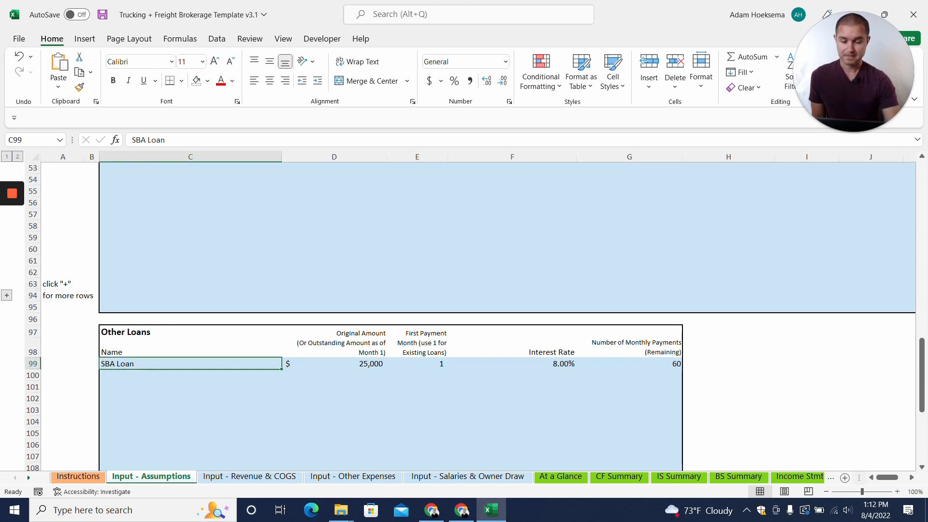
pyautogui.scroll(-3, 459, 324)
# Step: Open the Input - Revenue & COGS sheet and examine its General Assumptions, including the days per week of operation
pyautogui.click(249, 476)
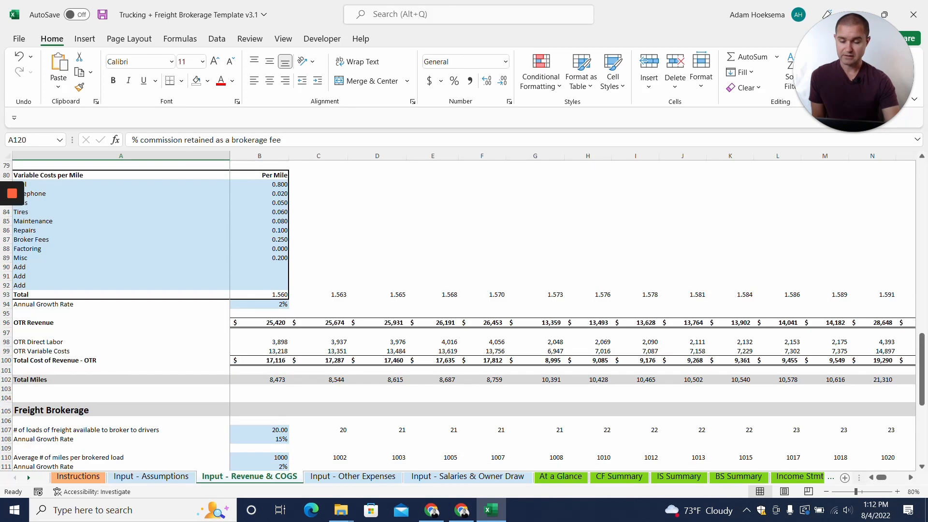
pyautogui.scroll(20, 459, 314)
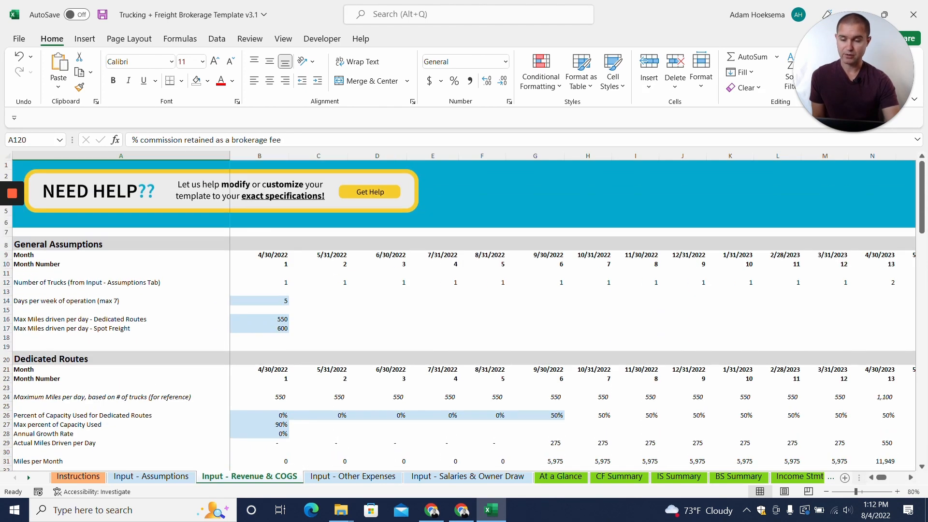
pyautogui.click(897, 491)
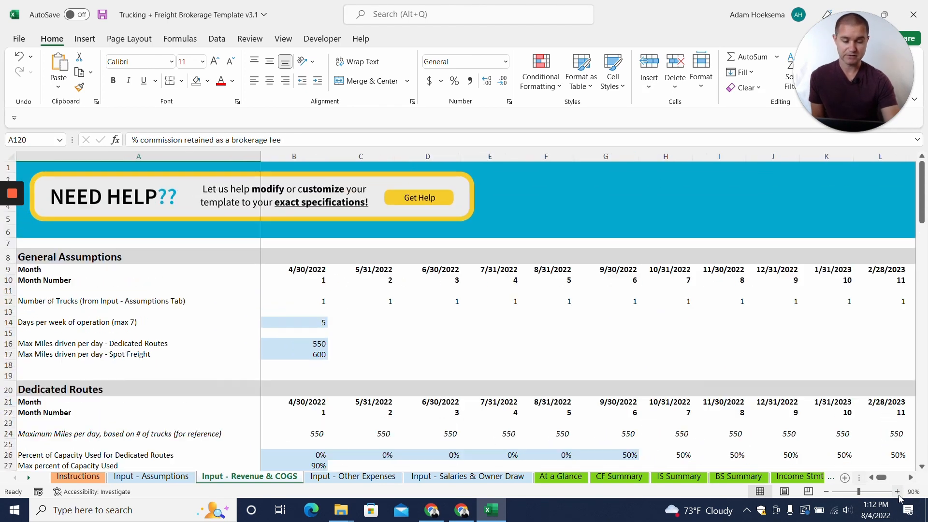
pyautogui.click(897, 491)
pyautogui.click(897, 491)
pyautogui.scroll(-2, 464, 314)
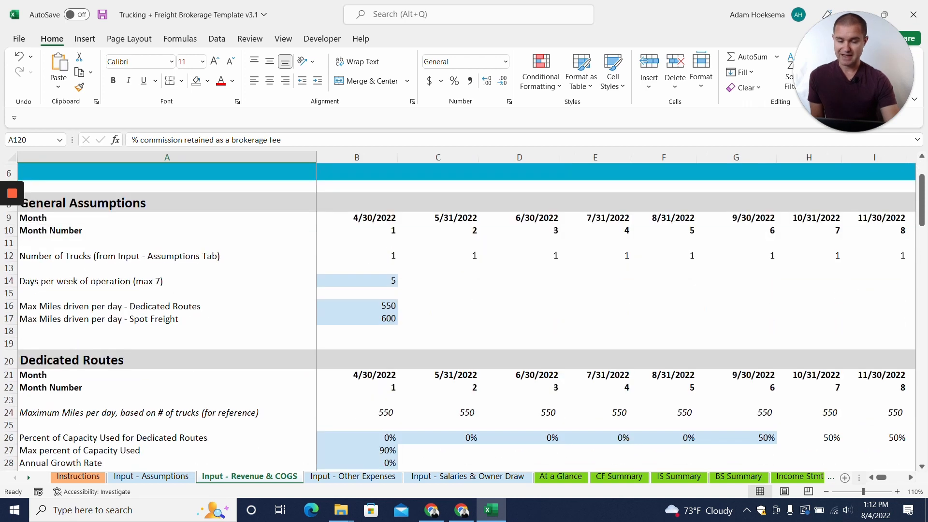
pyautogui.scroll(-1, 464, 316)
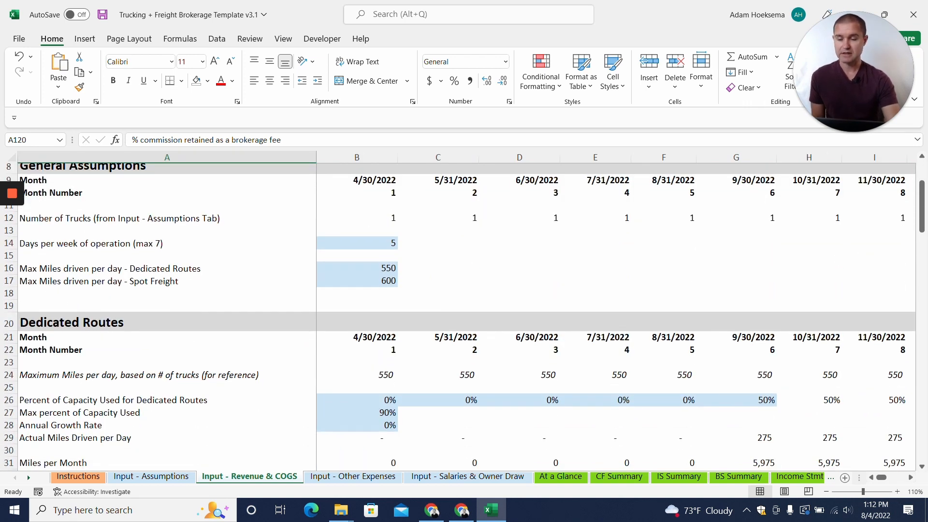
pyautogui.click(357, 243)
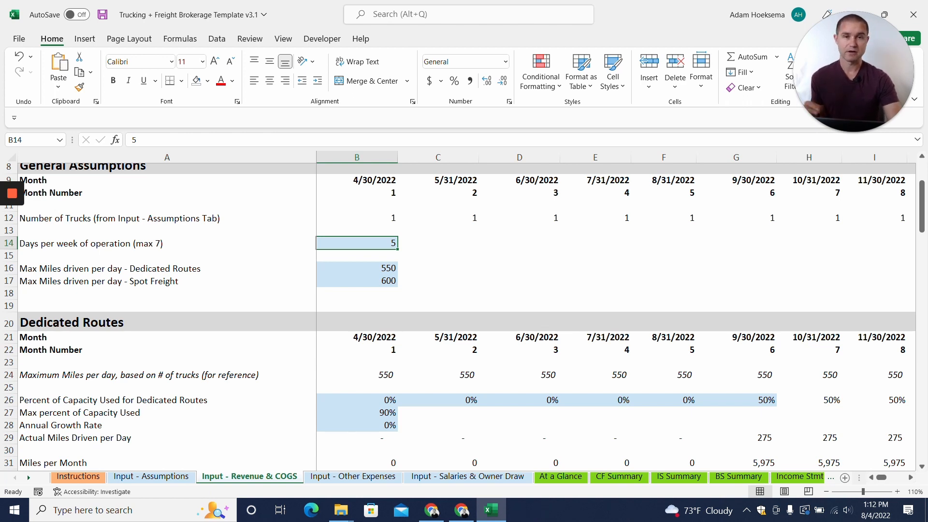
# Step: Examine the Dedicated Routes capacity, average revenue per mile, driver pay per mile and fuel cost per mile inputs
pyautogui.scroll(-2, 464, 314)
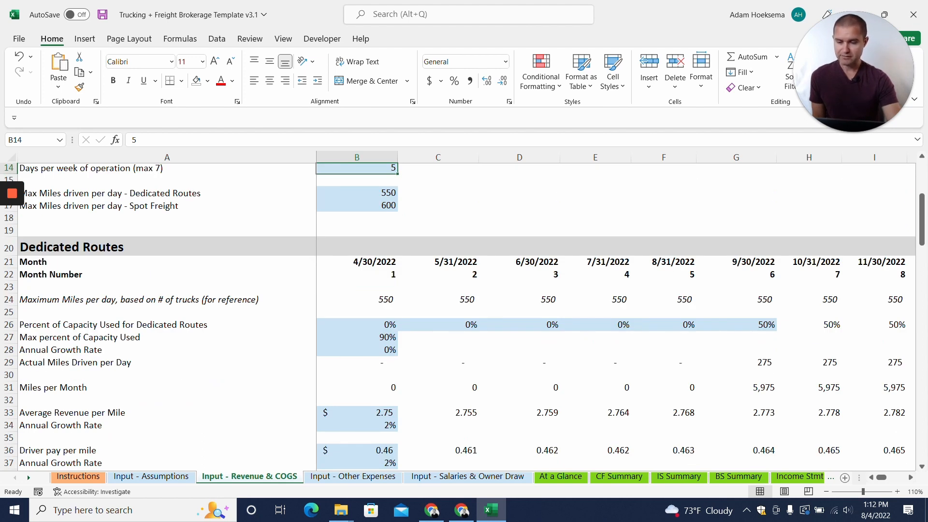
pyautogui.scroll(-2, 463, 314)
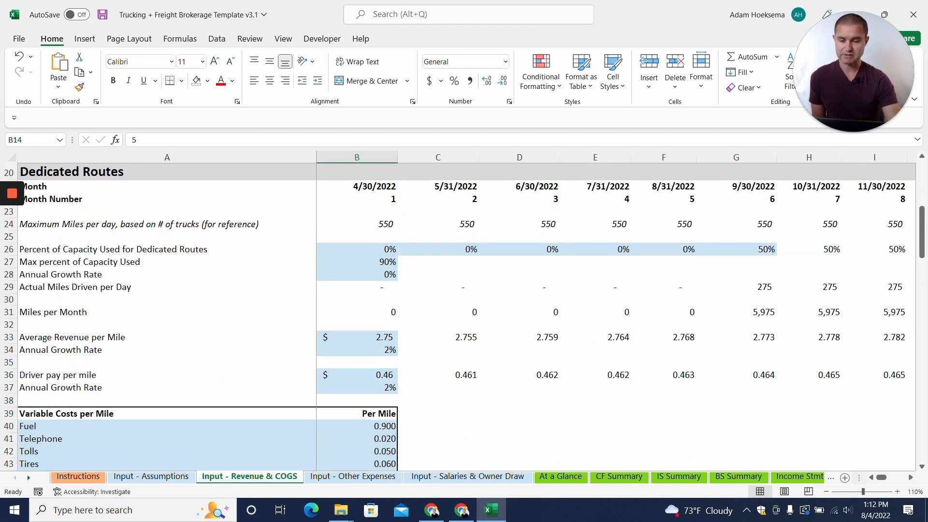
pyautogui.click(357, 337)
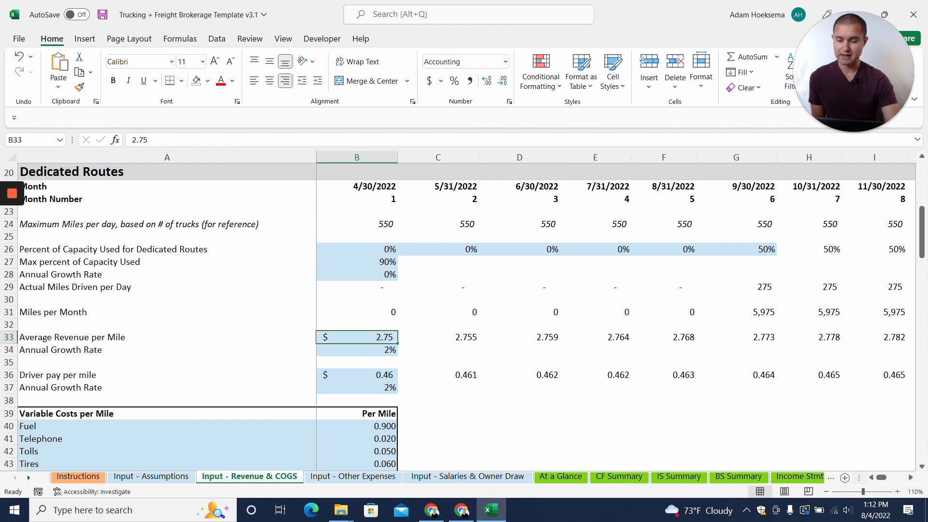
pyautogui.click(356, 375)
pyautogui.scroll(-3, 464, 314)
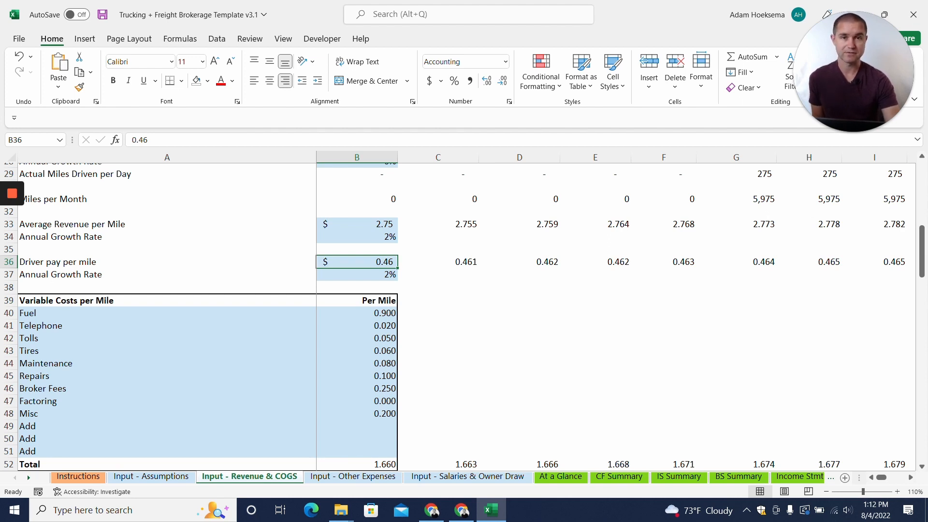
pyautogui.scroll(-1, 463, 314)
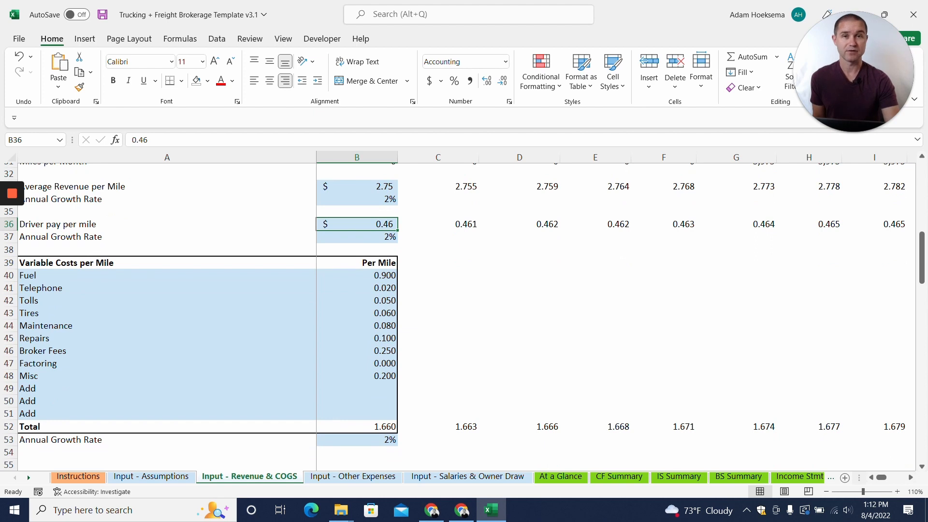
pyautogui.click(356, 275)
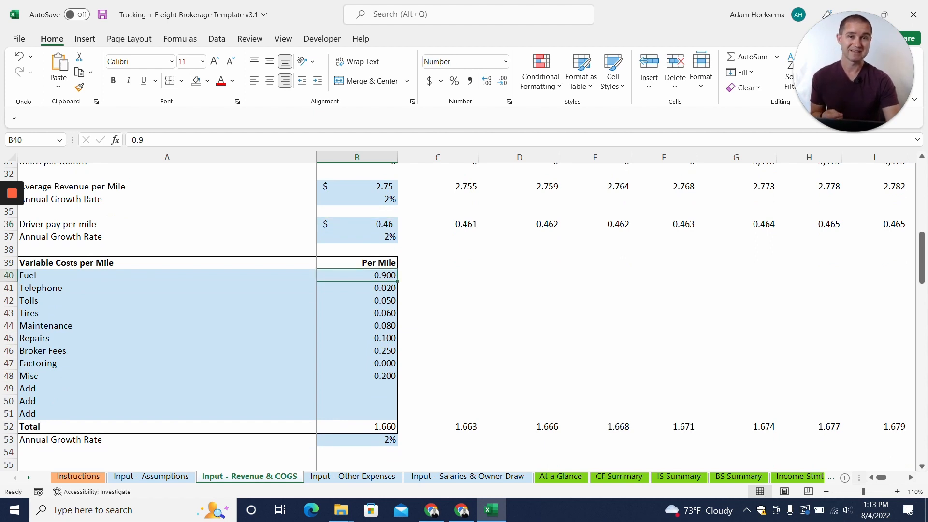
# Step: Review the Over the Road / Spot Freight mileage, revenue and driver pay inputs, variable costs and OTR revenue rows
pyautogui.scroll(-8, 464, 314)
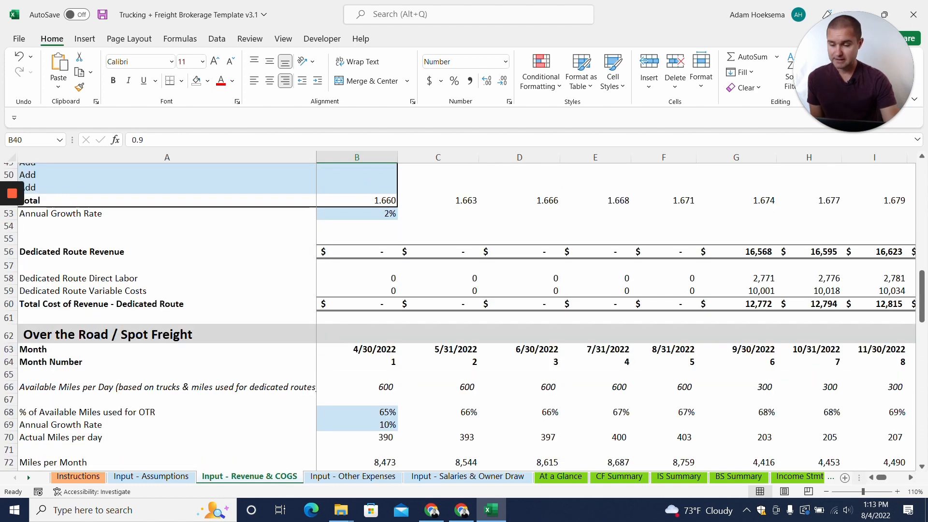
pyautogui.scroll(-1, 464, 314)
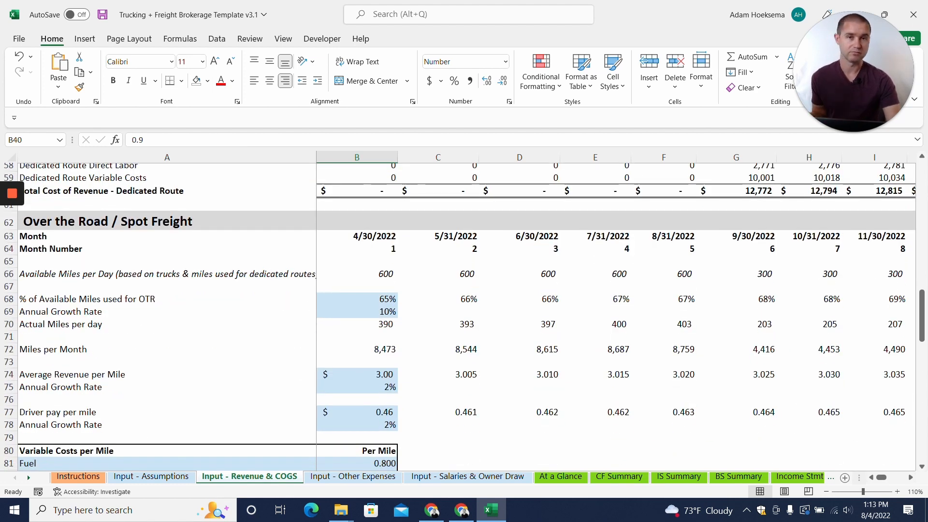
pyautogui.scroll(-1, 464, 314)
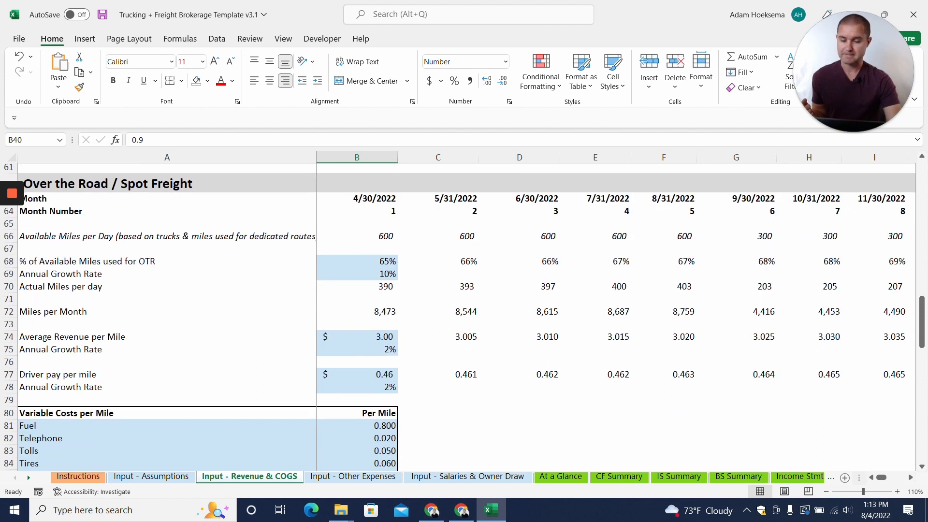
pyautogui.scroll(-2, 464, 314)
pyautogui.scroll(-5, 464, 314)
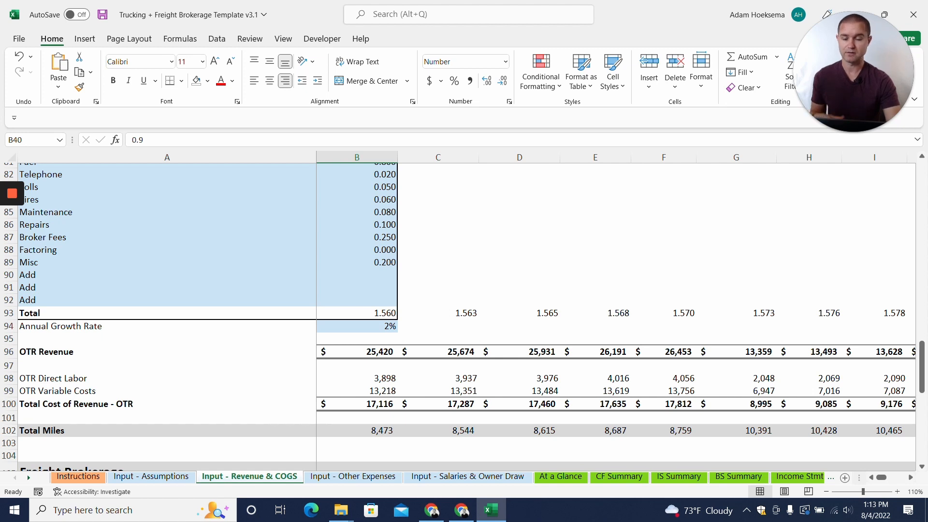
# Step: Examine the Freight Brokerage number of loads, its annual growth rate and the average miles per brokered load
pyautogui.scroll(-2, 464, 314)
pyautogui.scroll(-2, 464, 314)
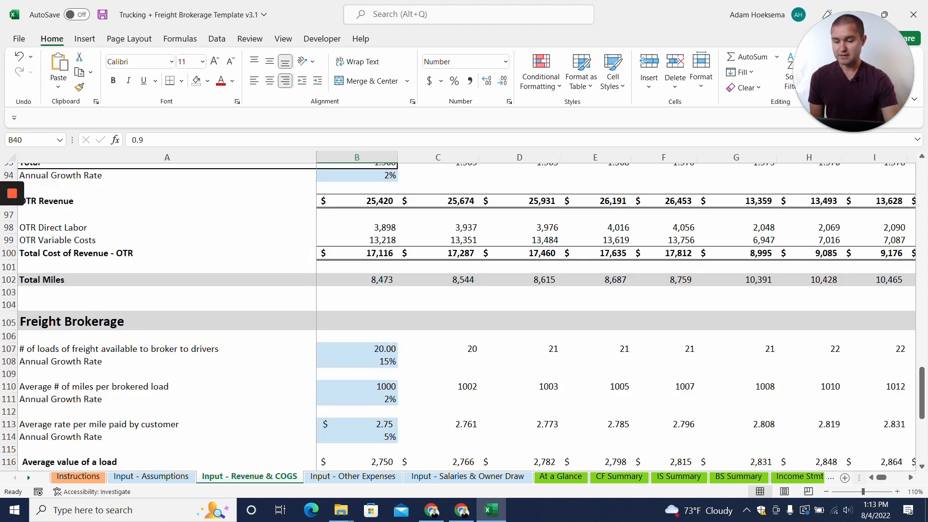
pyautogui.scroll(-1, 464, 314)
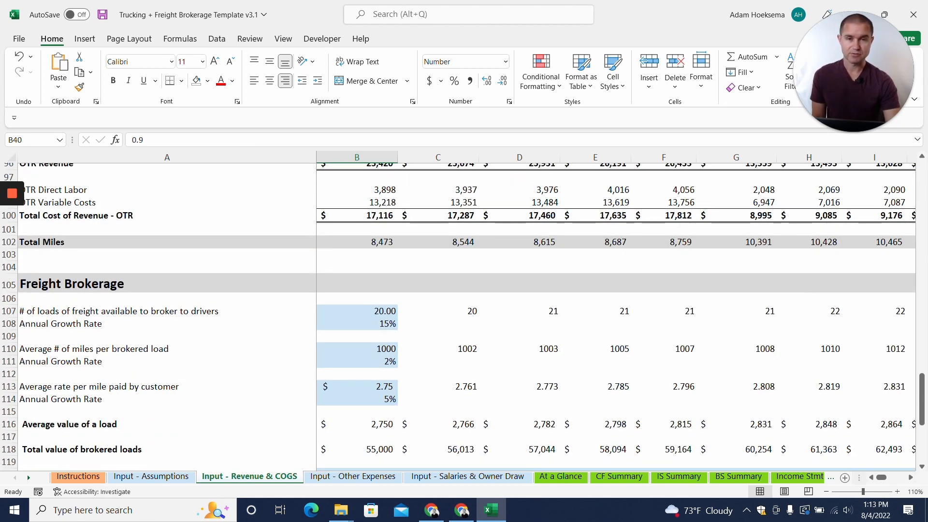
pyautogui.scroll(-1, 463, 314)
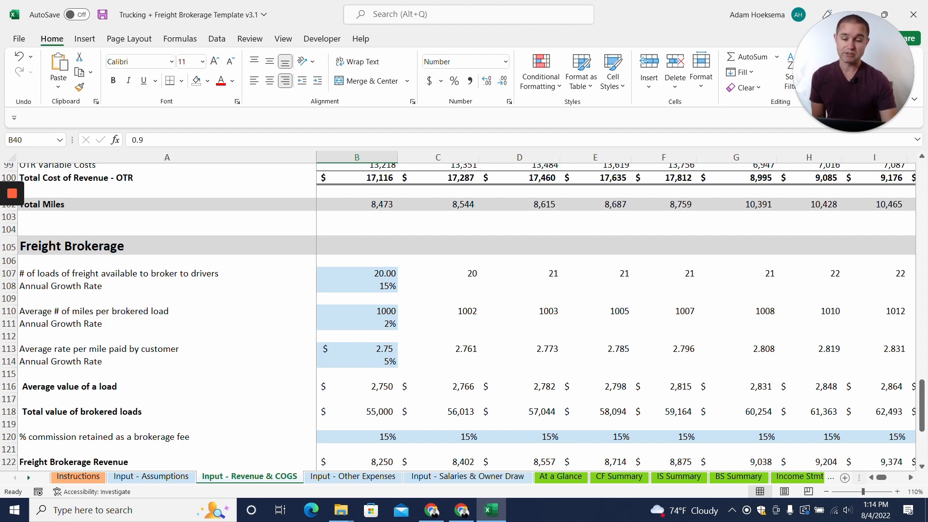
pyautogui.click(357, 274)
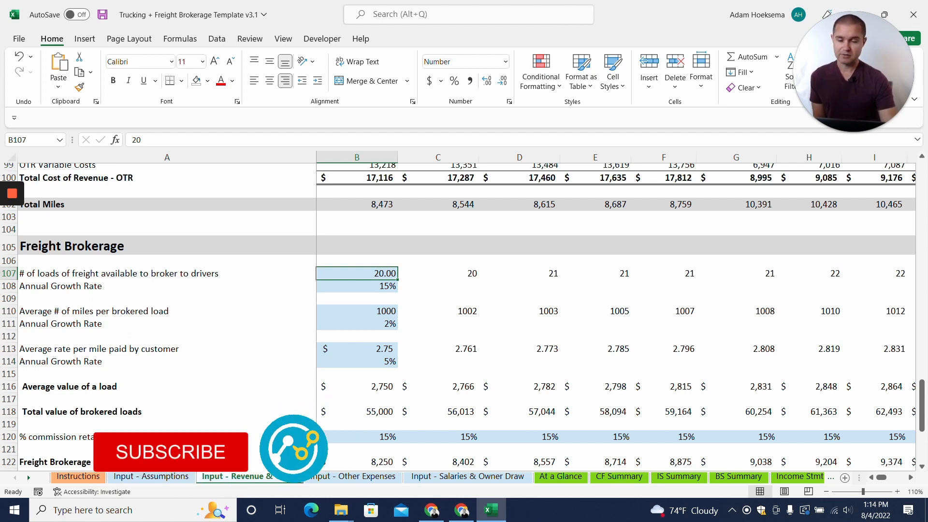
pyautogui.click(357, 286)
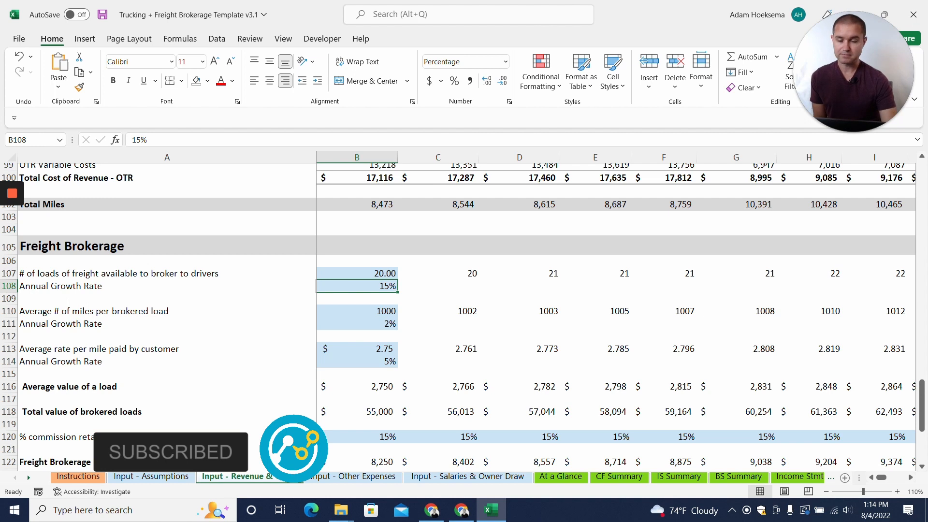
pyautogui.click(357, 311)
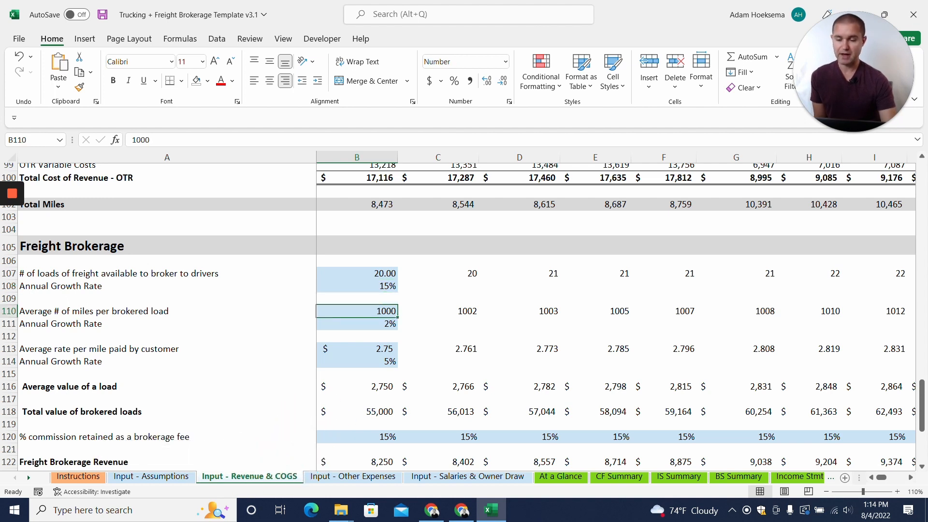
# Step: Inspect the average rate per mile paid by customer and the formulas for average load value and total value of brokered loads
pyautogui.scroll(-2, 464, 314)
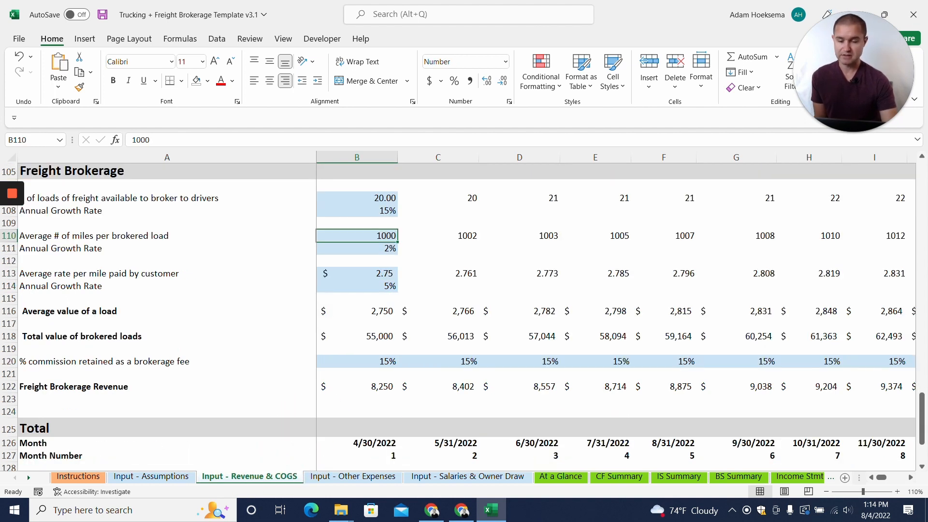
pyautogui.click(357, 273)
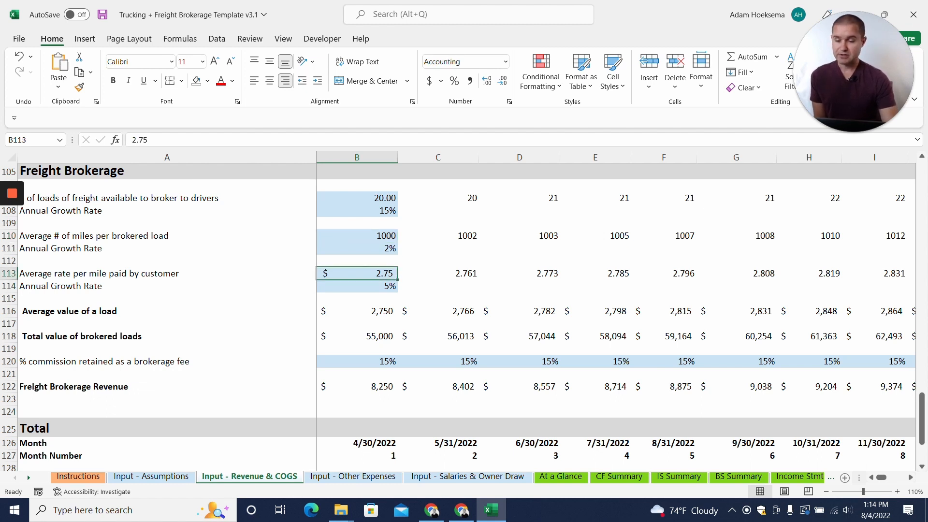
pyautogui.click(357, 311)
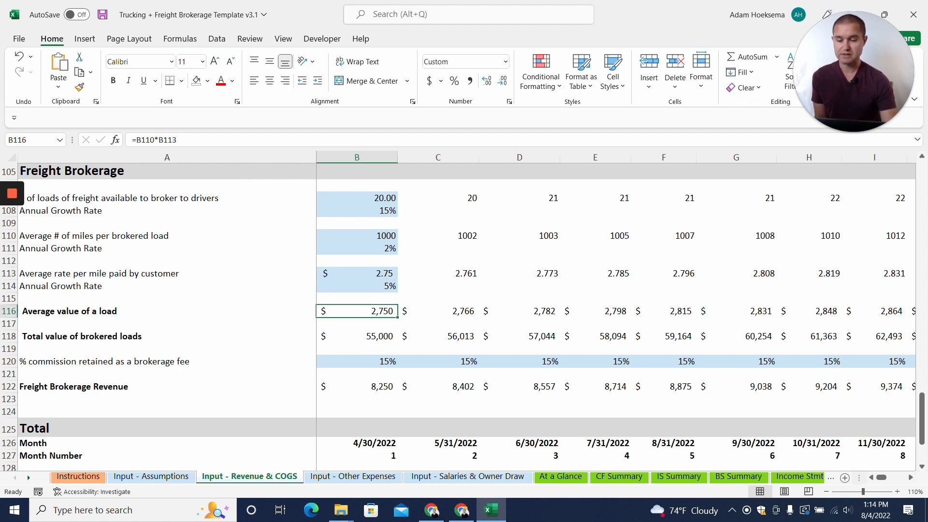
pyautogui.click(356, 336)
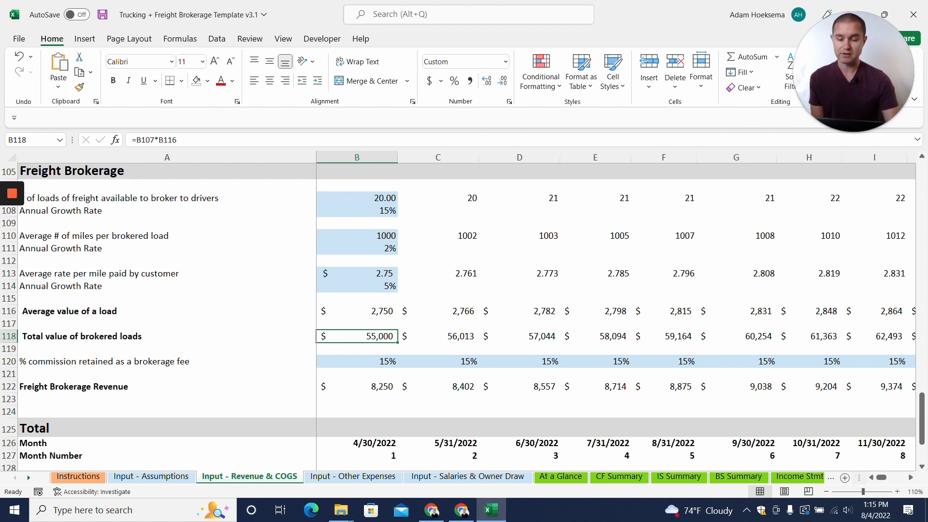
# Step: Inspect the Freight Brokerage Revenue formula and the dedicated route, OTR and brokerage revenue lines for 2023 in the income statement summary
pyautogui.click(356, 387)
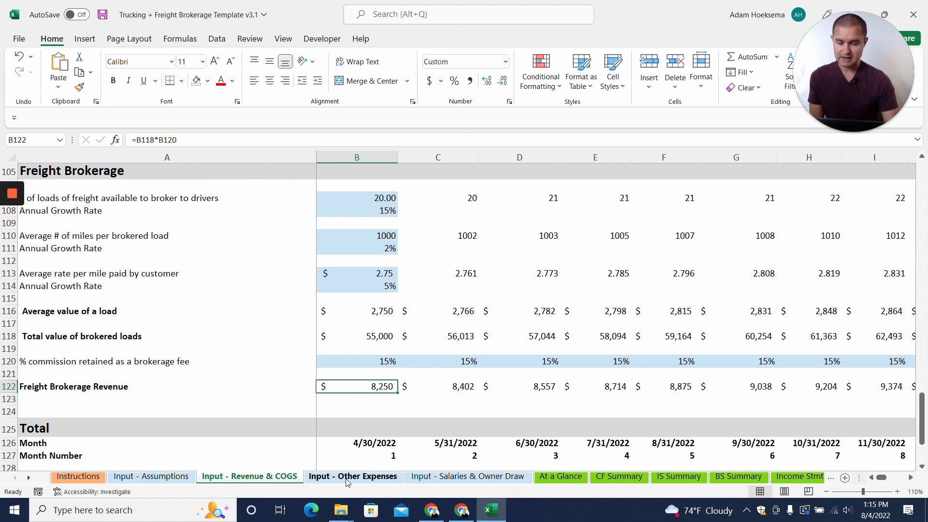
pyautogui.click(677, 477)
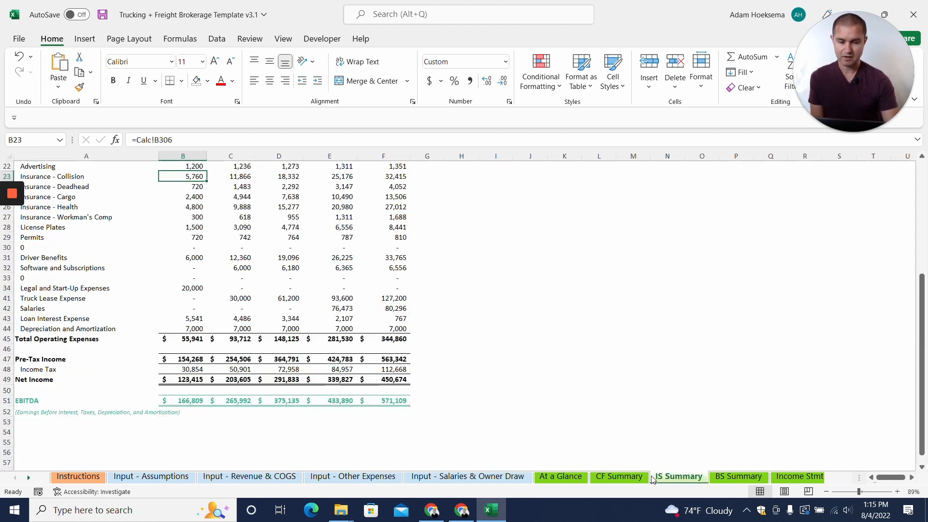
pyautogui.scroll(7, 463, 314)
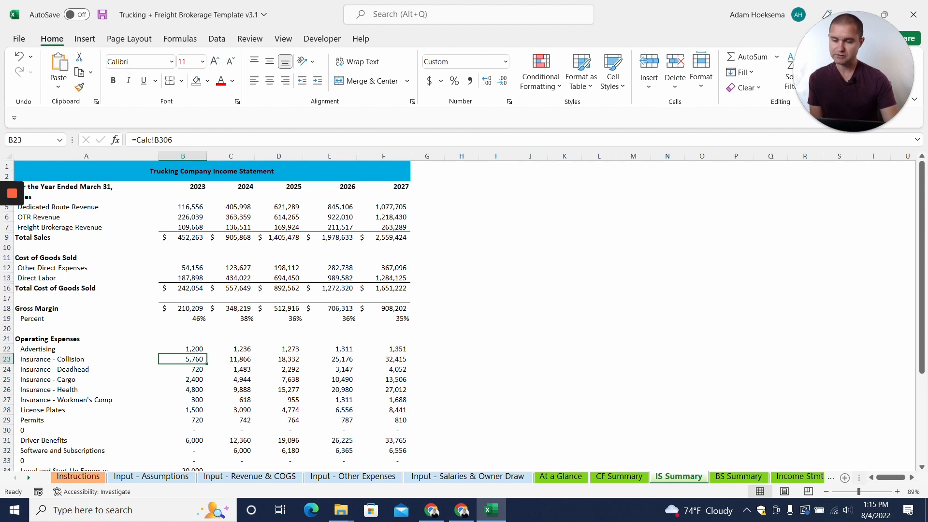
pyautogui.click(183, 207)
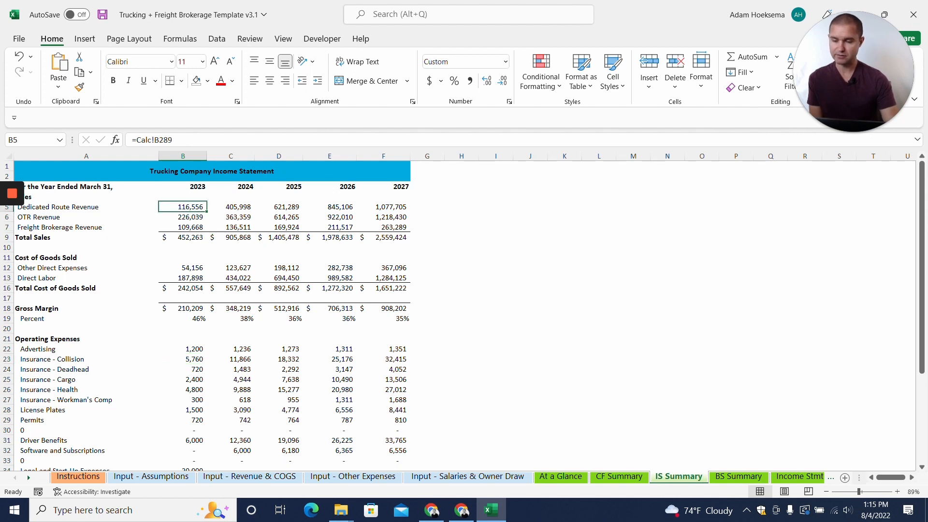
pyautogui.click(183, 217)
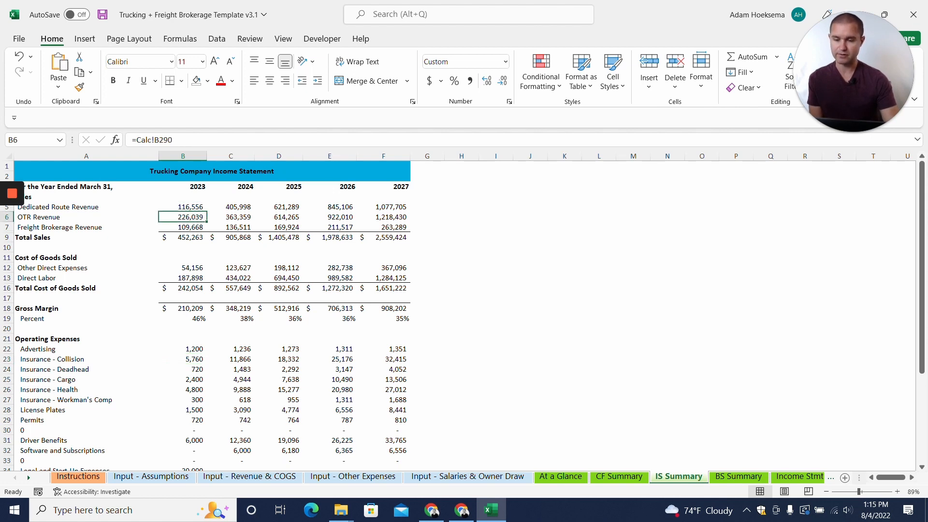
pyautogui.click(182, 227)
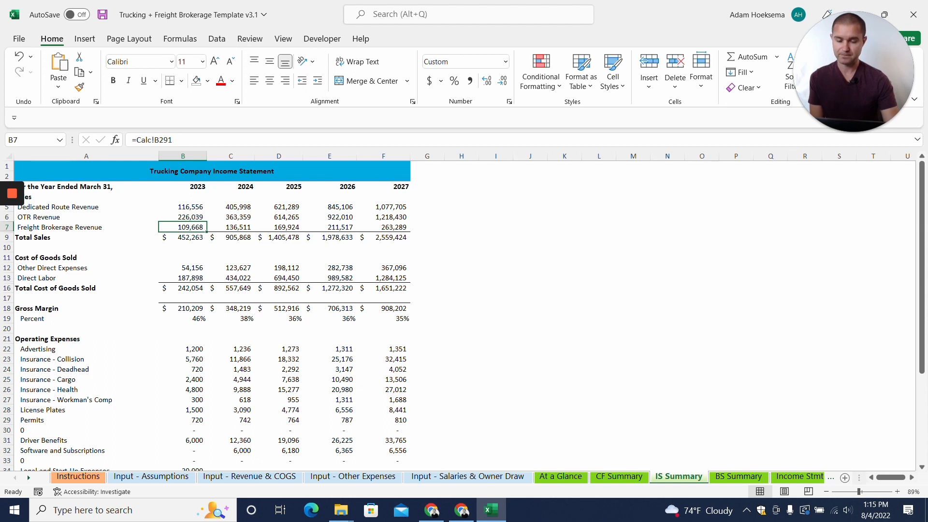
# Step: Review the Operating Expenses inputs and the cost basis options for Insurance - Collision, keeping Per Truck
pyautogui.click(371, 477)
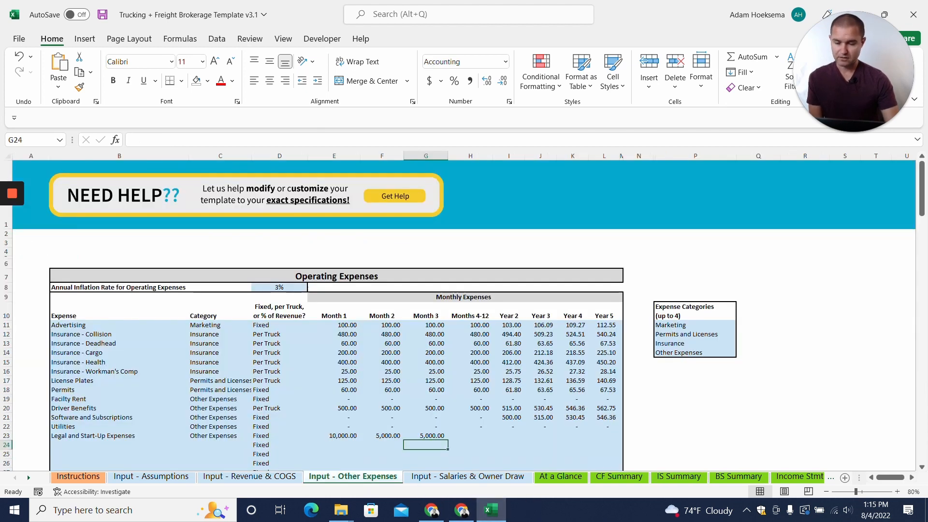
pyautogui.scroll(-1, 464, 314)
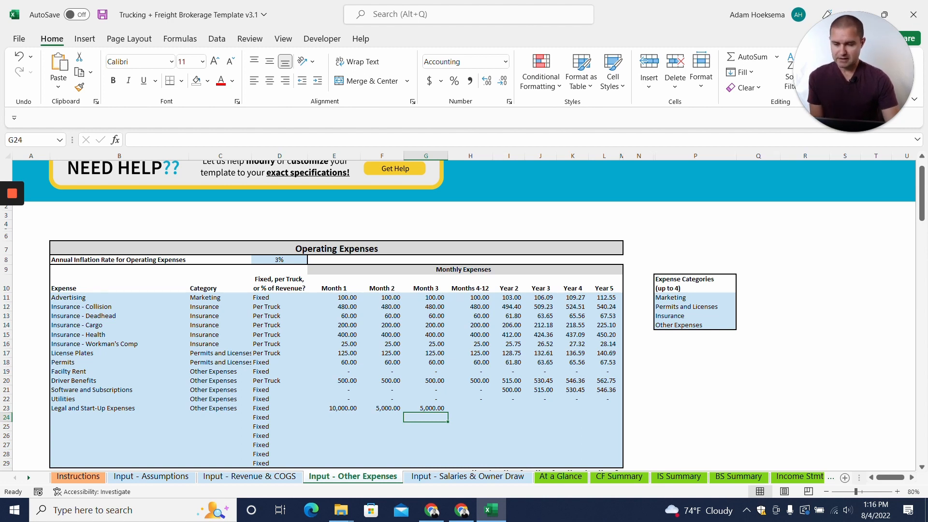
pyautogui.click(280, 307)
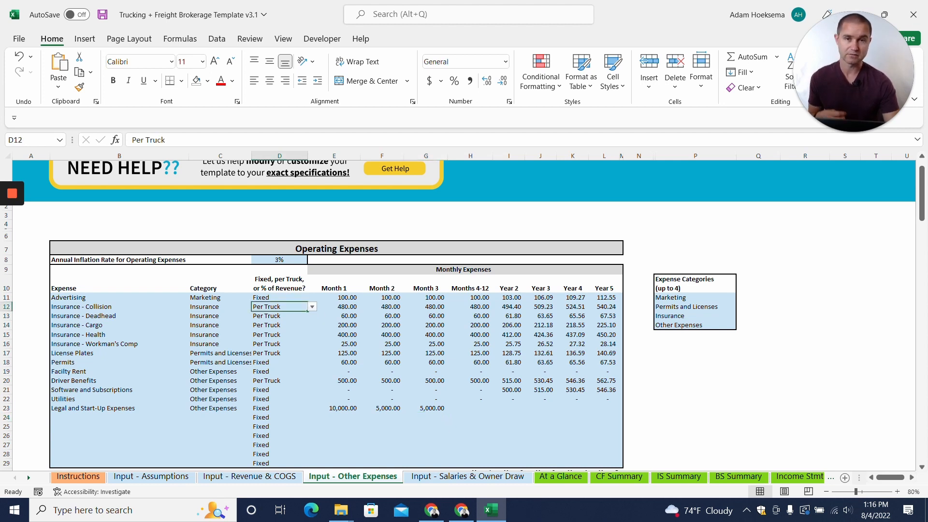
pyautogui.click(314, 309)
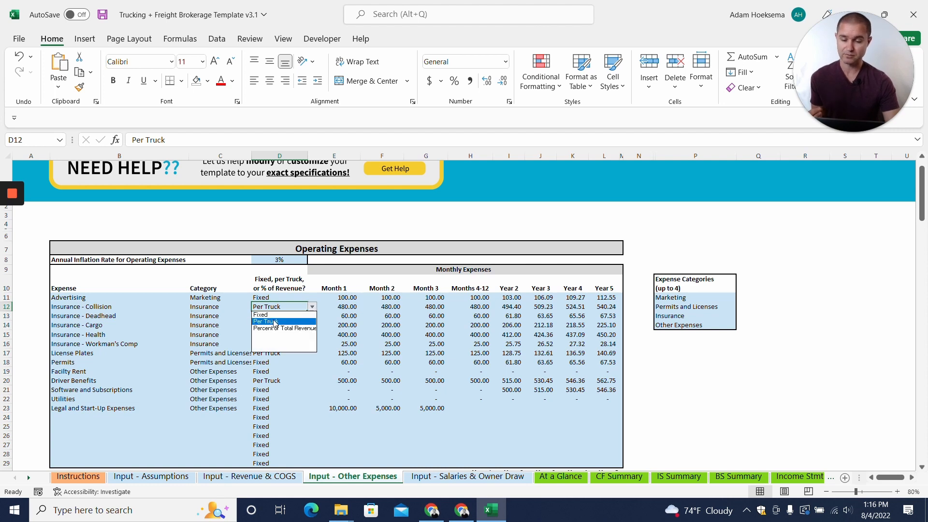
pyautogui.click(270, 322)
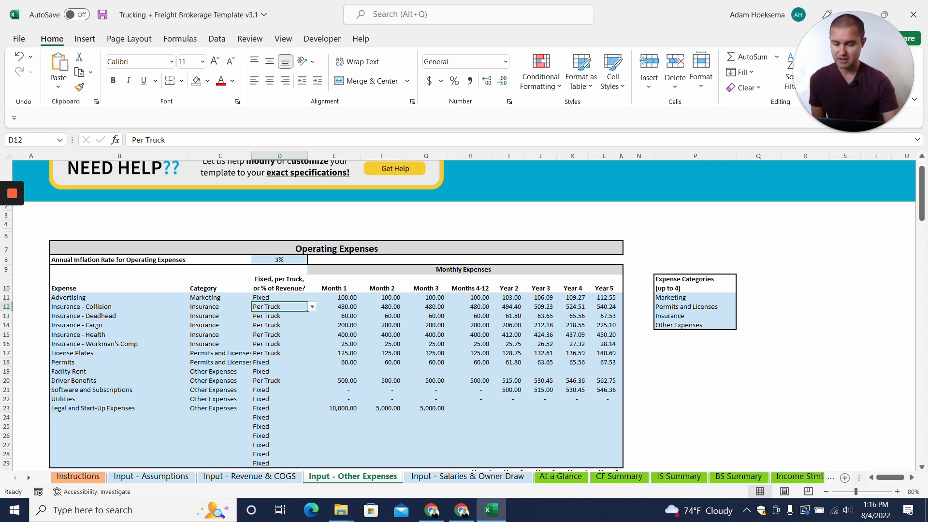
# Step: Review the Salaries (Indirect Labor) & Owner Draw table with its dispatcher and supervisor entries, enlarged to 100%
pyautogui.click(447, 478)
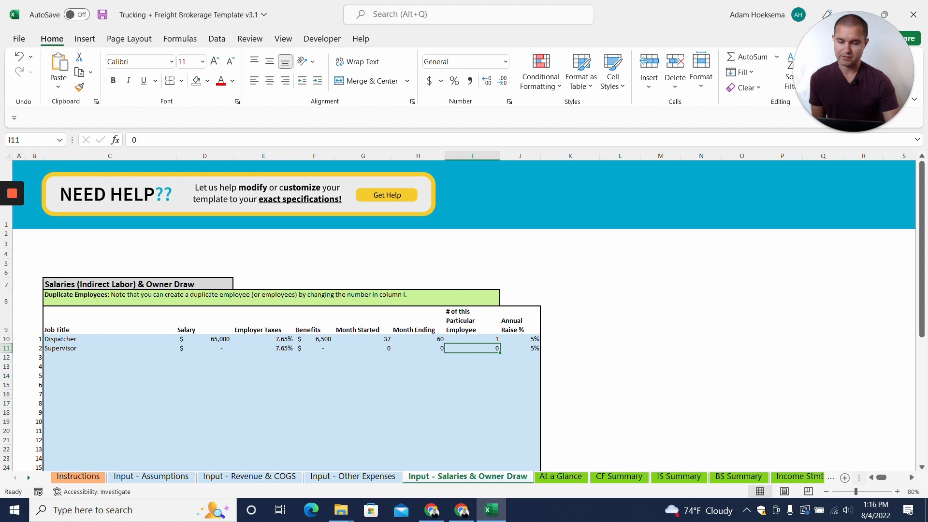
pyautogui.click(897, 491)
pyautogui.click(897, 491)
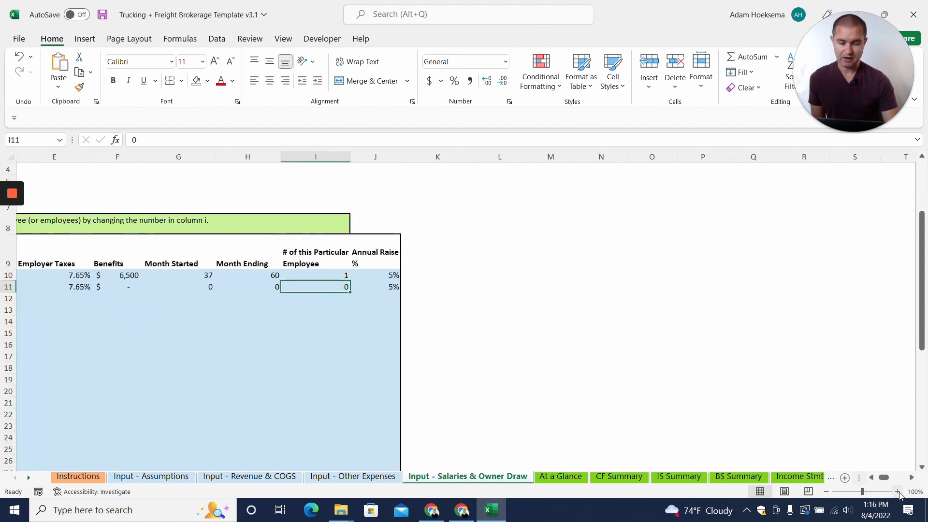
pyautogui.moveTo(884, 477); pyautogui.dragTo(878, 477)
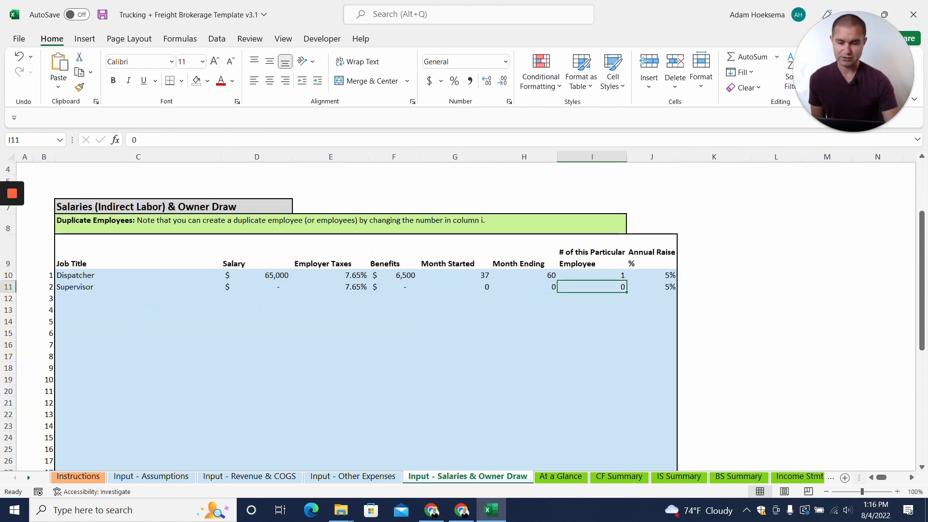
pyautogui.scroll(-1, 367, 314)
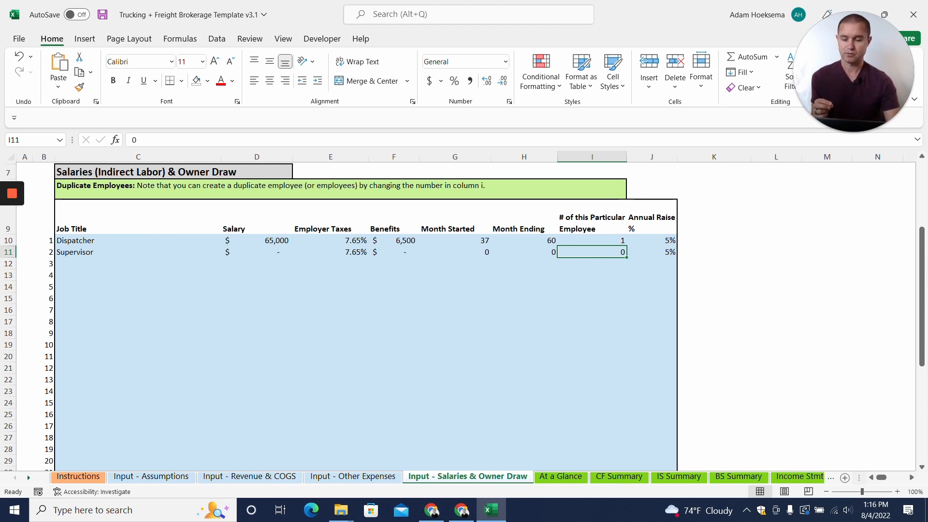
# Step: Check the Over the Road / Spot Freight driver pay per mile input, and return to the salaries and owner draw inputs
pyautogui.click(263, 476)
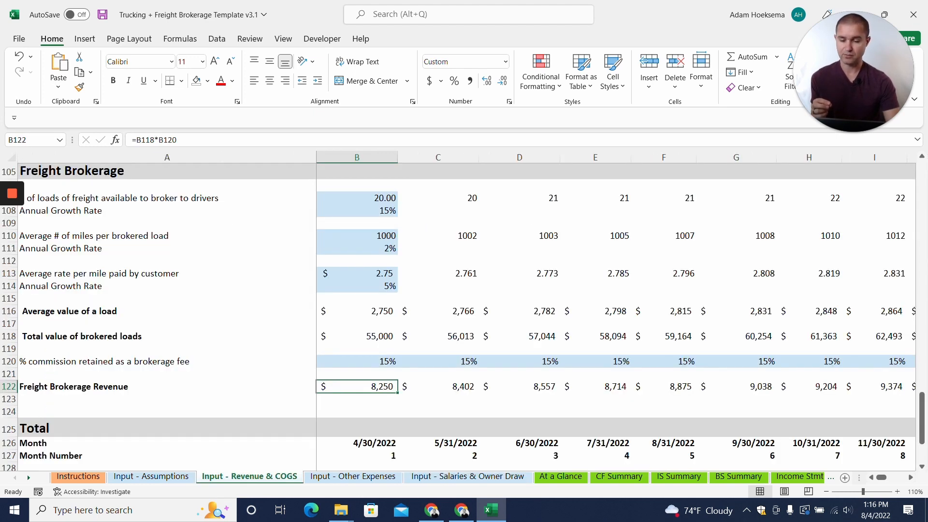
pyautogui.scroll(-3, 463, 314)
pyautogui.scroll(15, 464, 314)
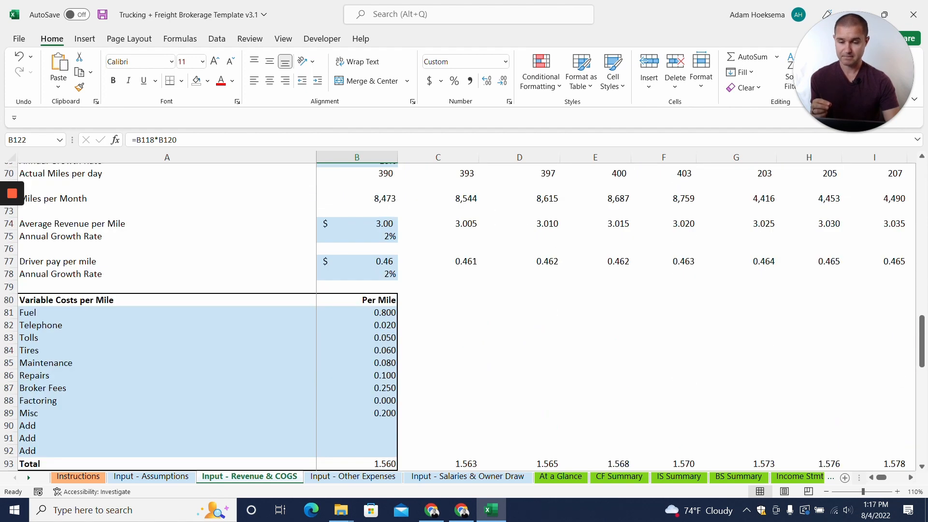
pyautogui.scroll(4, 464, 314)
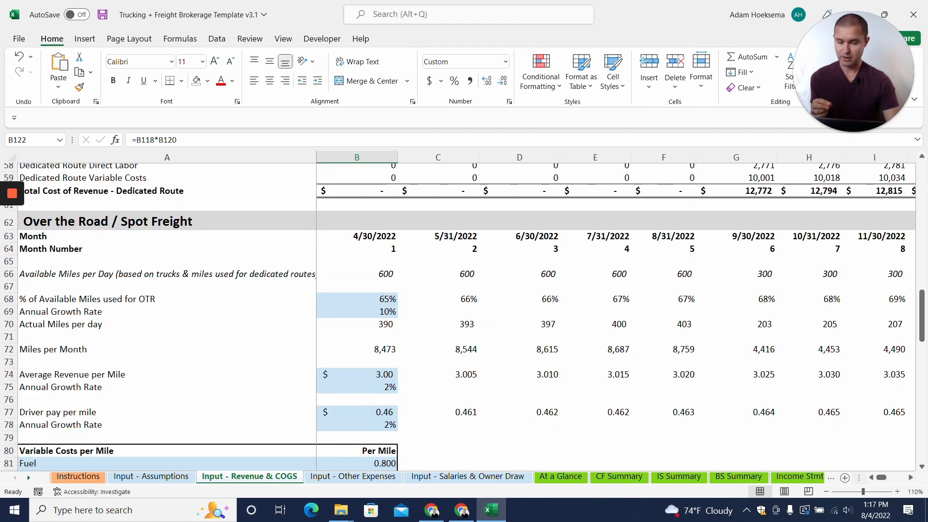
pyautogui.click(358, 412)
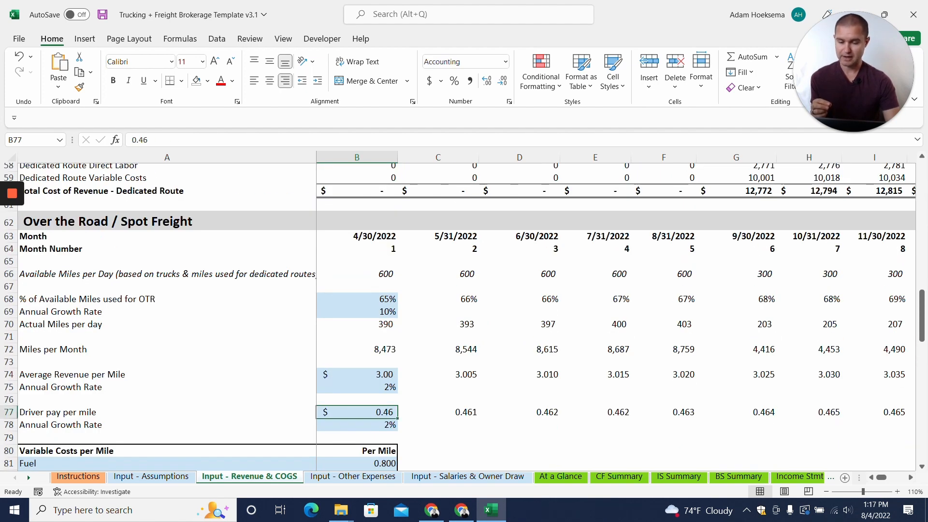
pyautogui.click(466, 476)
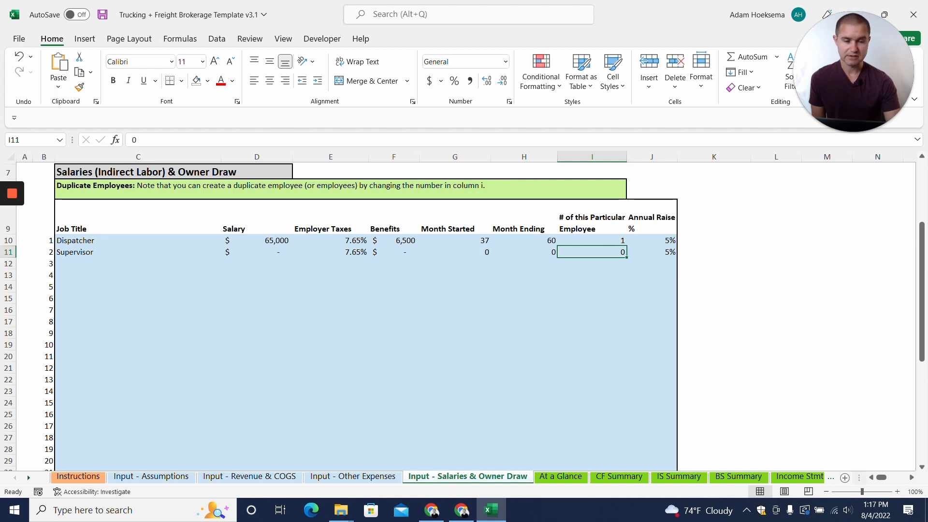
# Step: Review the profit and loss, key ratios and per-truck summary data on the At a Glance sheet
pyautogui.click(559, 479)
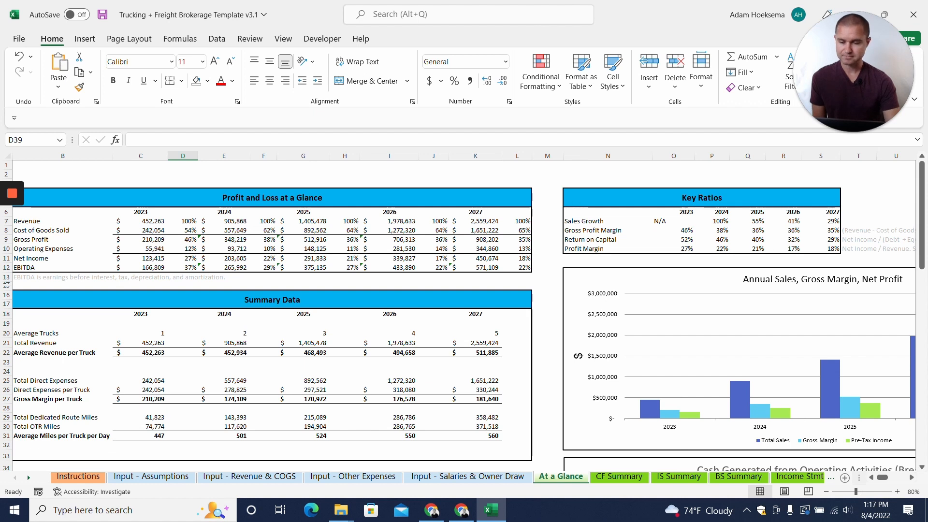
pyautogui.scroll(-1, 271, 314)
pyautogui.scroll(1, 271, 314)
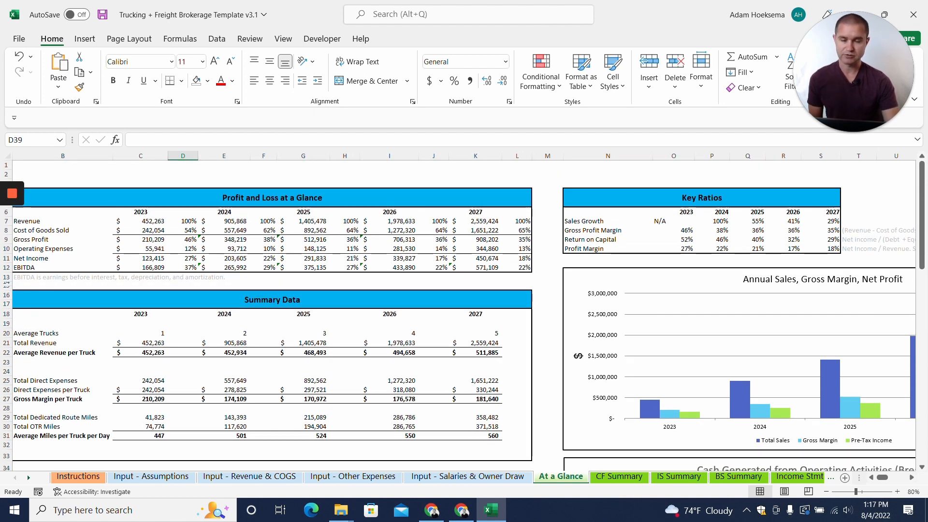
# Step: Set the days per week of operation to 0 in the General Assumptions of the Revenue & COGS inputs
pyautogui.click(281, 476)
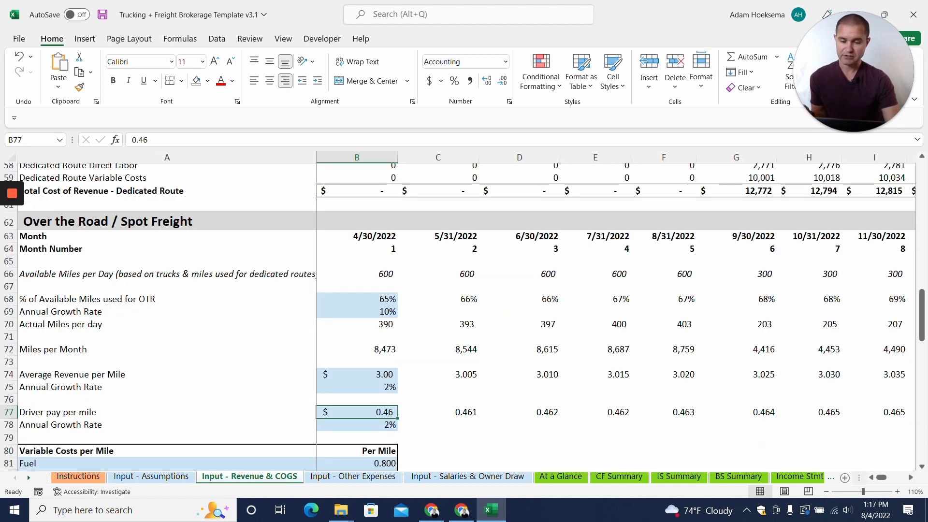
pyautogui.scroll(19, 463, 314)
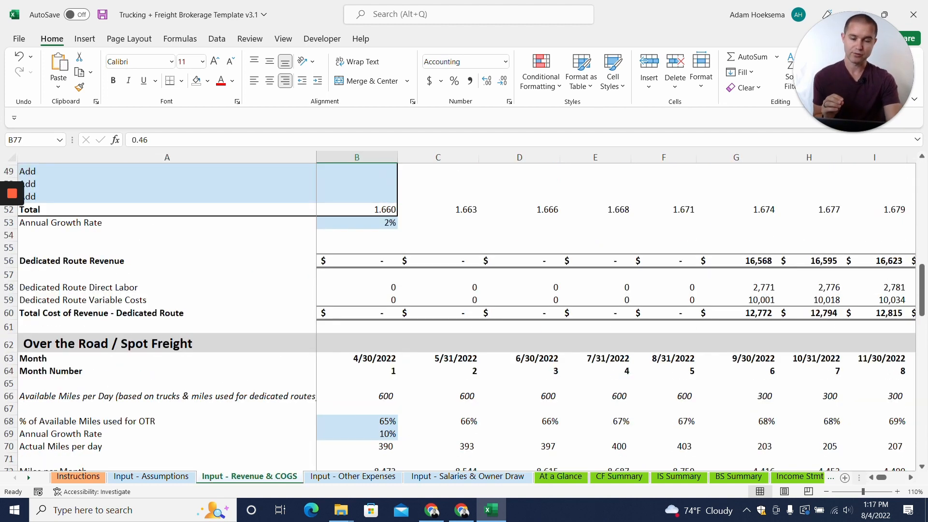
pyautogui.scroll(-1, 464, 314)
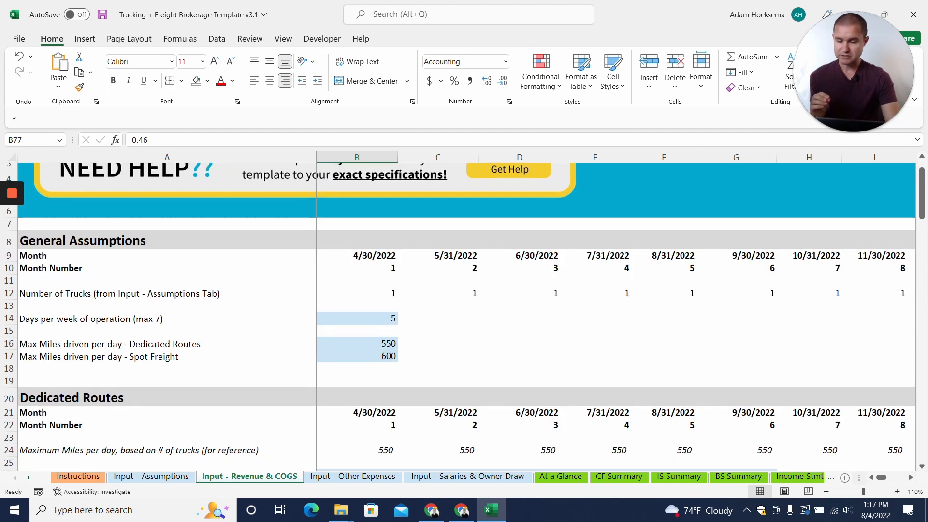
pyautogui.click(357, 318)
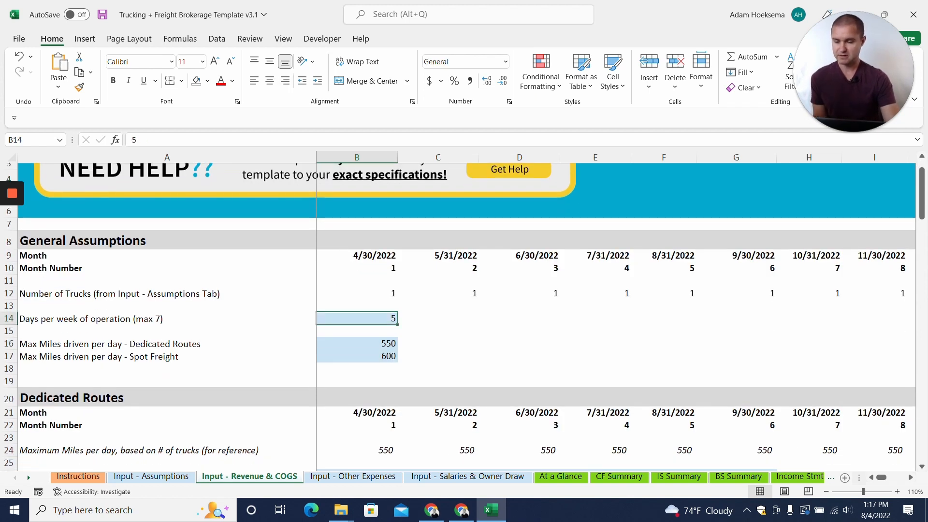
pyautogui.write('0')
pyautogui.press('Return')
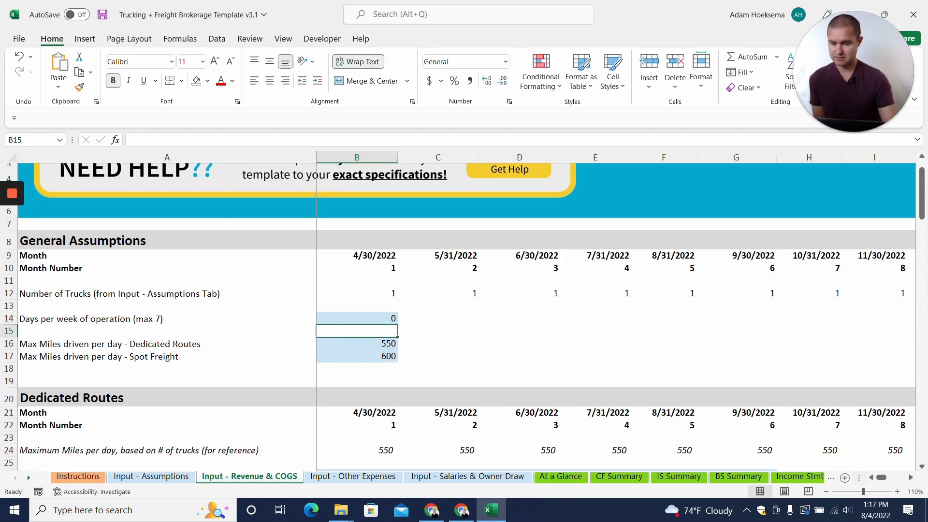
# Step: Check the dedicated route, OTR, freight brokerage and total revenue rows throughout the Revenue & COGS inputs
pyautogui.scroll(-14, 464, 314)
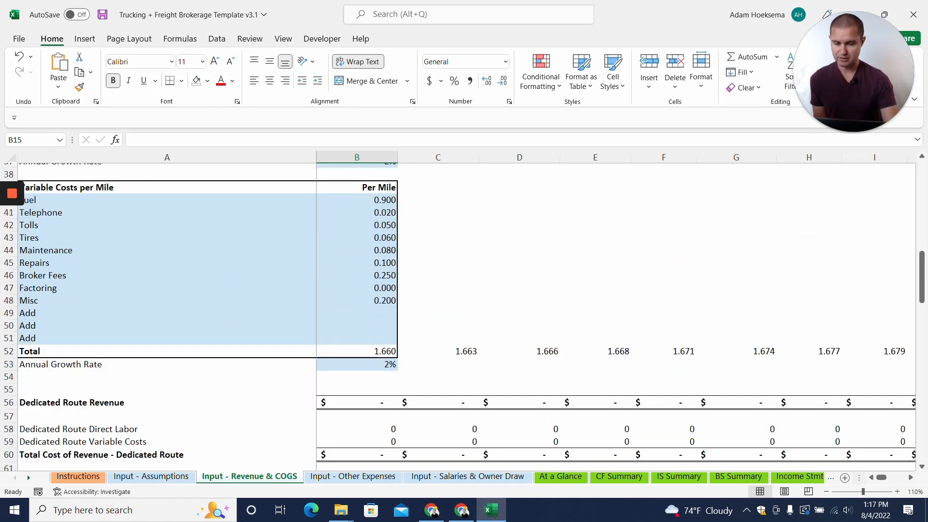
pyautogui.scroll(-14, 464, 314)
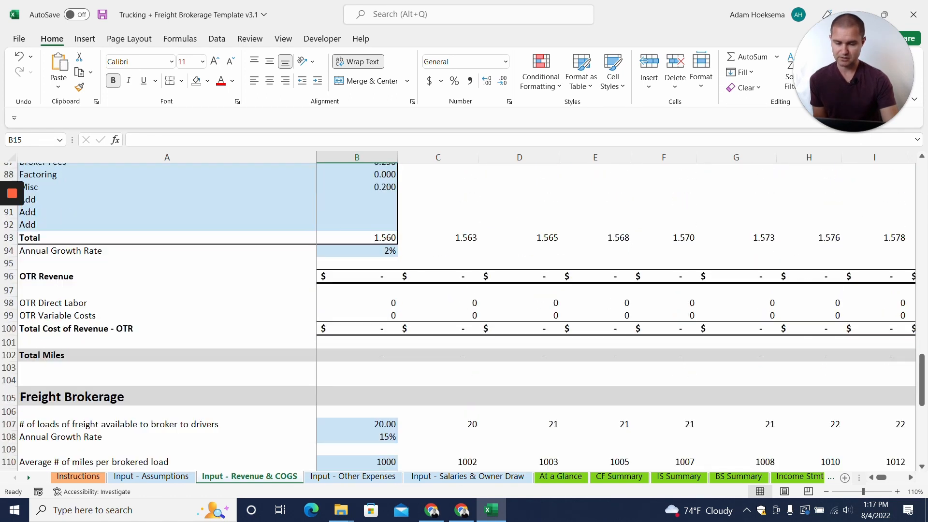
pyautogui.scroll(-8, 464, 314)
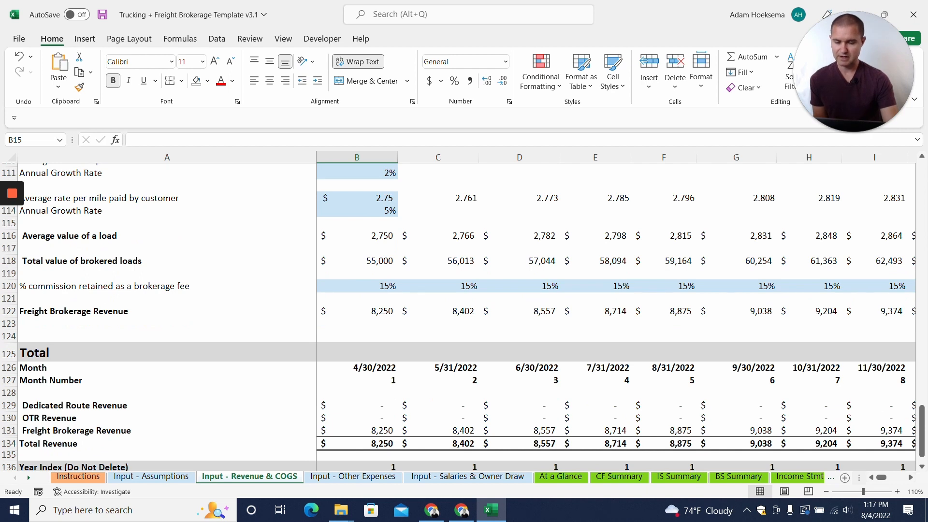
pyautogui.scroll(20, 464, 314)
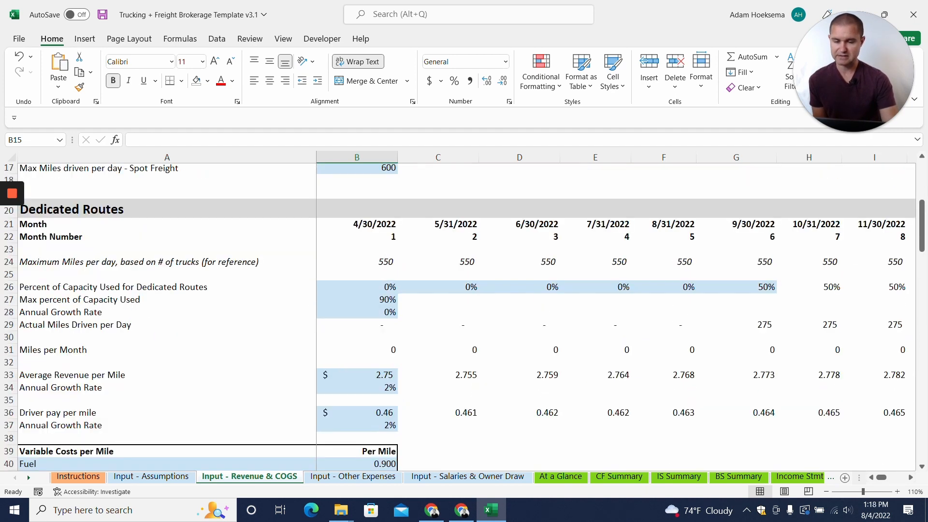
pyautogui.scroll(4, 463, 314)
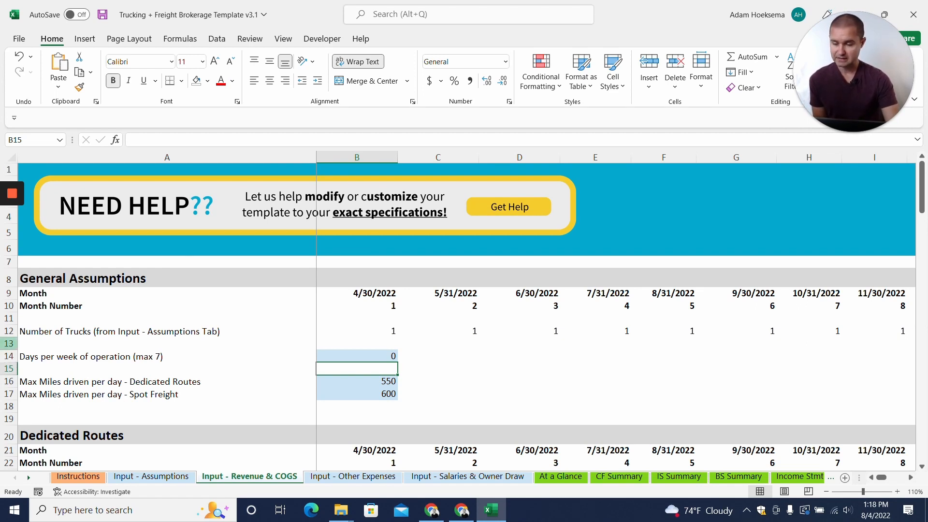
# Step: Hide rows 13 to 103 of the Revenue & COGS inputs, covering the dedicated route and spot freight sections
pyautogui.moveTo(9, 343); pyautogui.dragTo(8, 248)
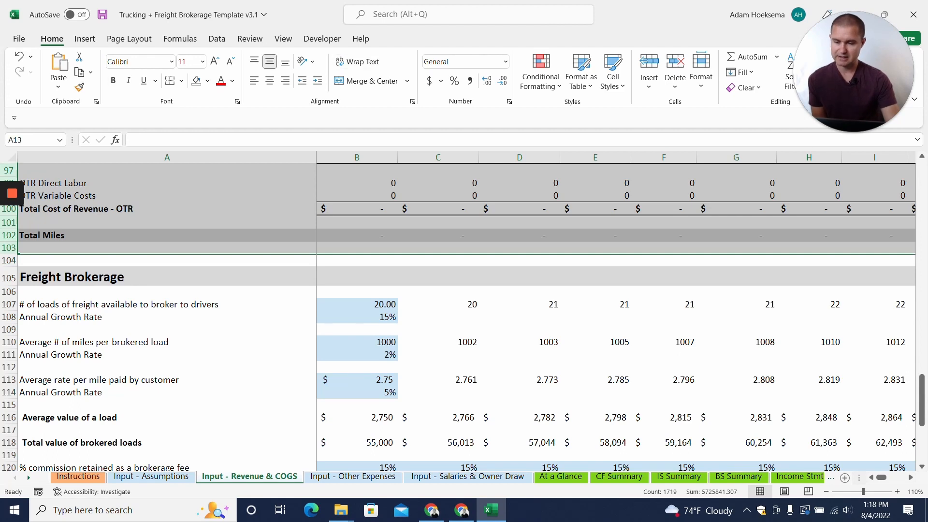
pyautogui.rightClick(150, 200)
pyautogui.click(219, 392)
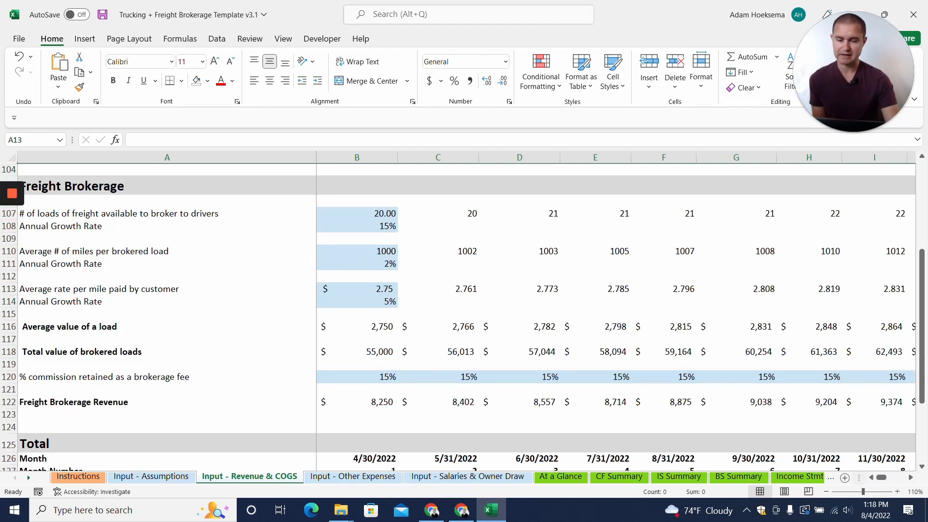
pyautogui.scroll(4, 464, 290)
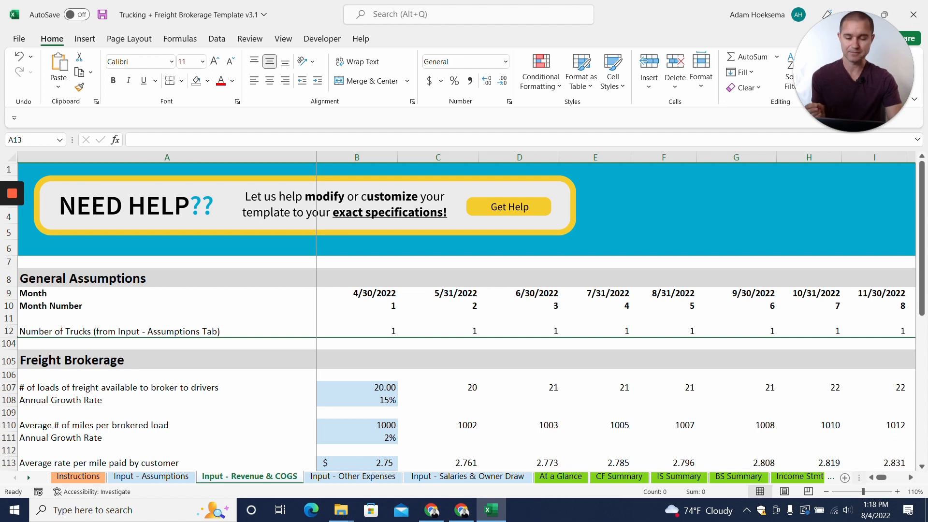
# Step: Inspect the Dedicated Route Revenue and OTR Revenue lines for 2023 and 2024 in the income statement summary
pyautogui.click(660, 479)
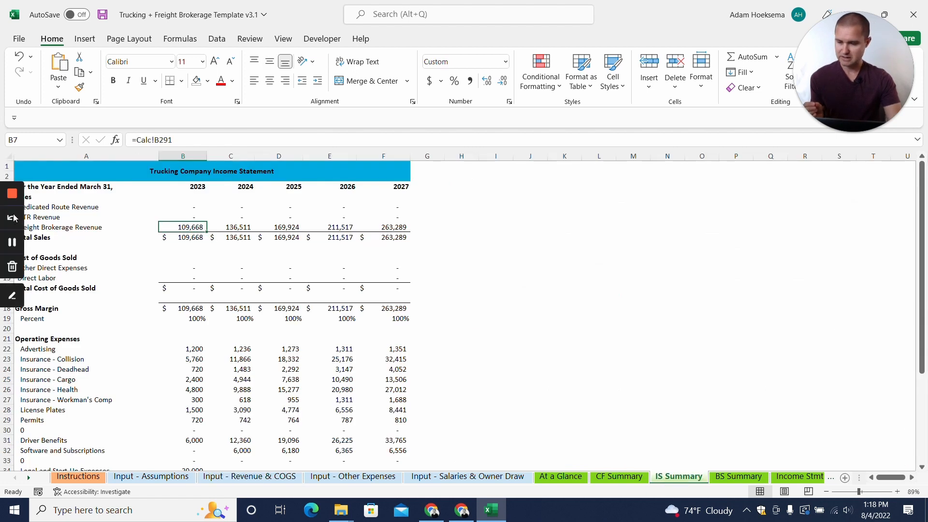
pyautogui.moveTo(231, 207); pyautogui.dragTo(230, 218)
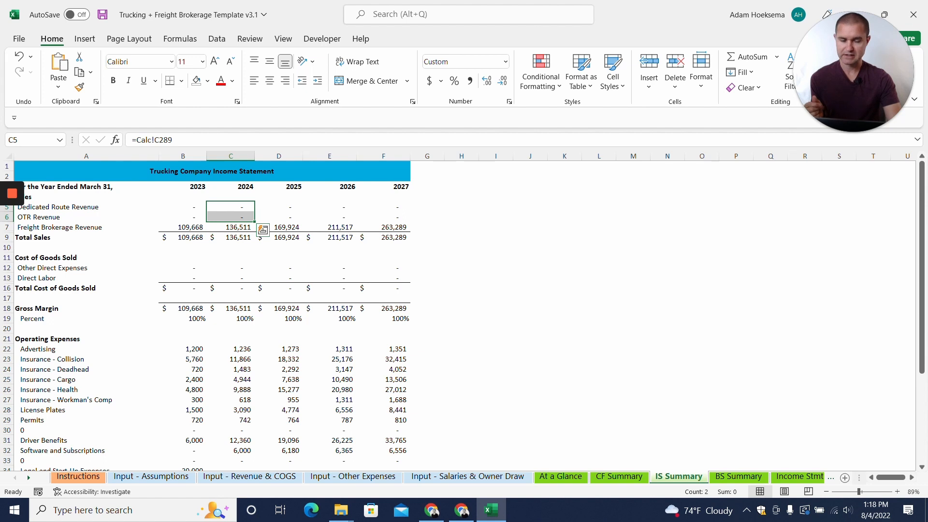
pyautogui.click(231, 217)
pyautogui.click(182, 207)
pyautogui.click(182, 217)
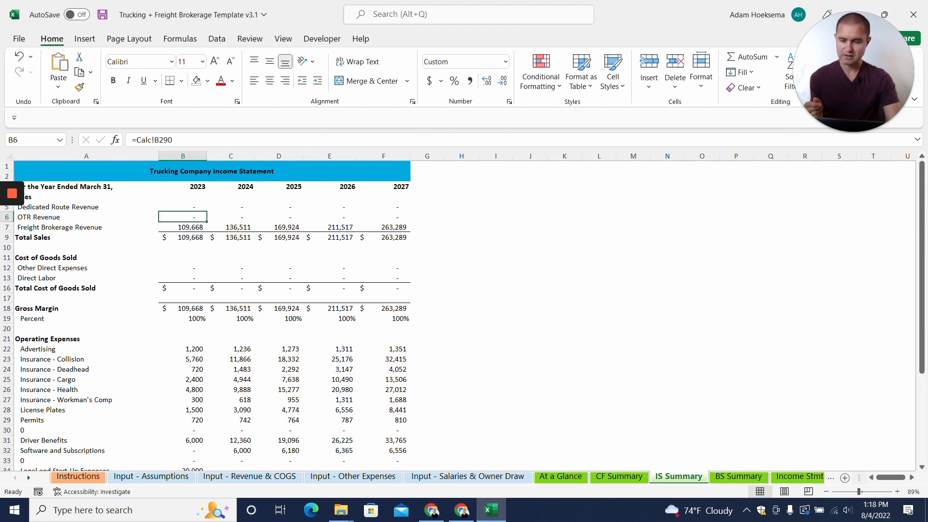